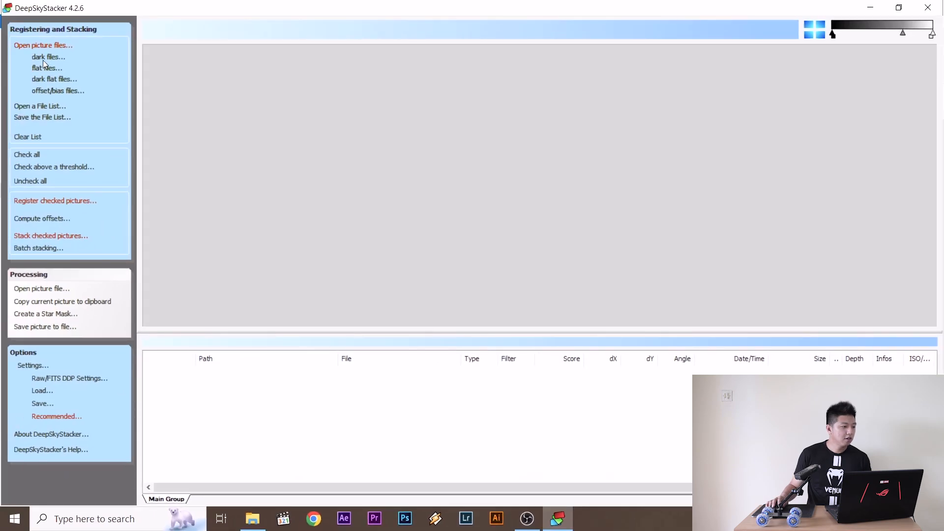
# Load the pictures IMG_2544 through IMG_2560 30 from the Light Frame folder as light frames.
pyautogui.click(52, 45)
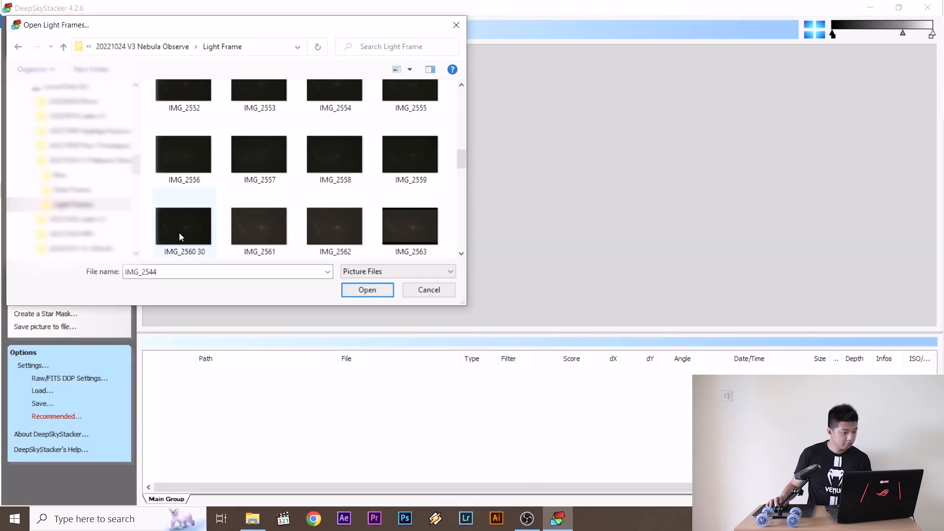
pyautogui.keyDown('shift'); pyautogui.click(173, 231); pyautogui.keyUp('shift')
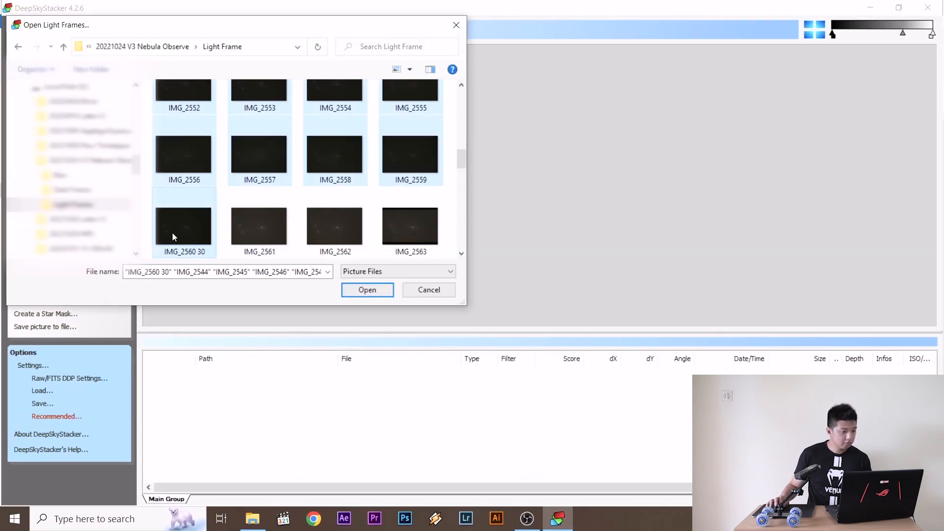
pyautogui.click(369, 290)
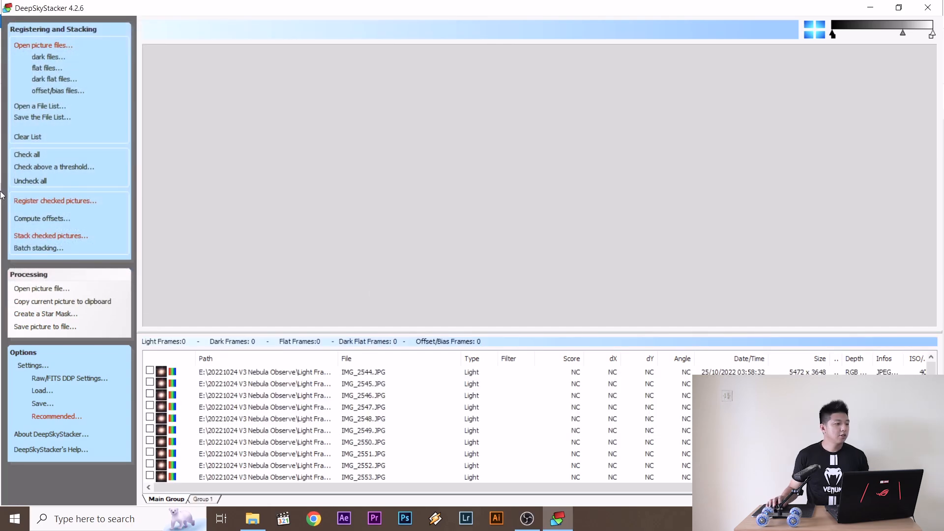
# Load all images from the Dark Frame folder of 20221024 V3 Nebula Observe as dark frames.
pyautogui.click(48, 61)
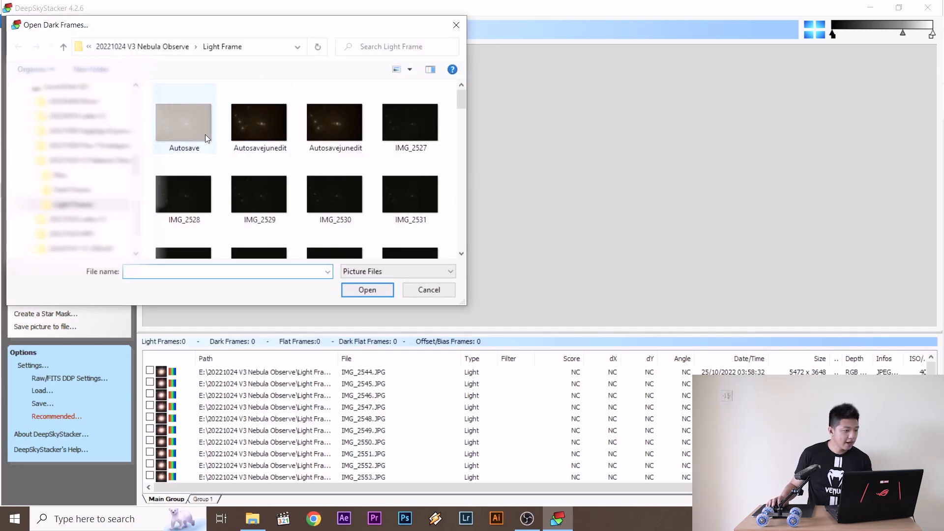
pyautogui.click(181, 48)
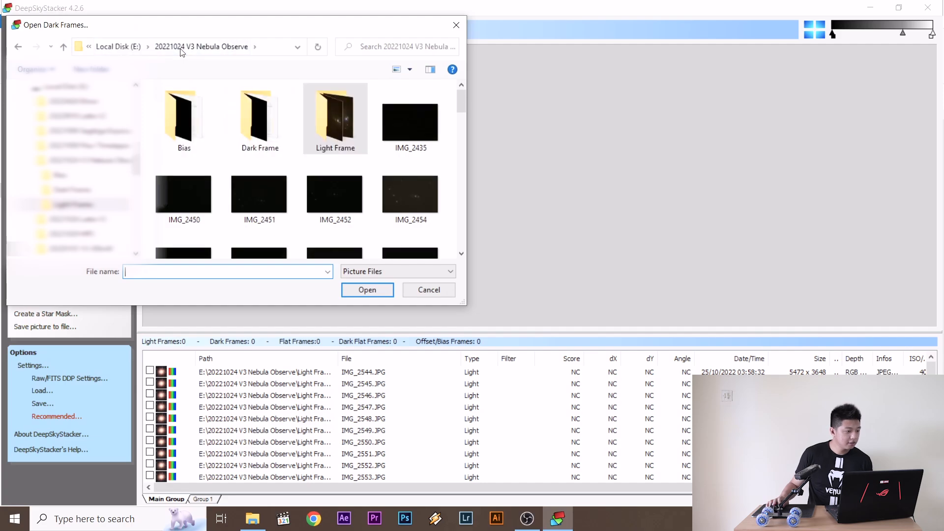
pyautogui.doubleClick(258, 118)
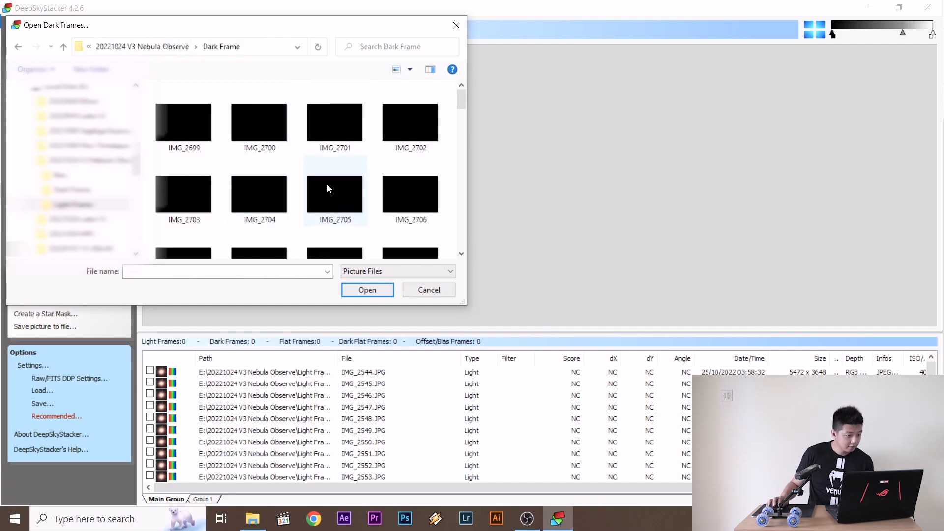
pyautogui.scroll(-2, 413, 228)
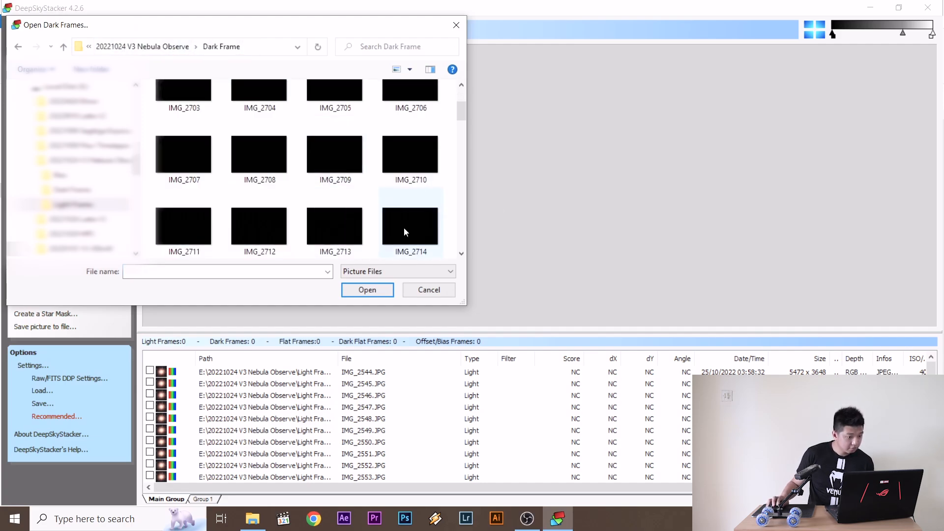
pyautogui.scroll(-4, 432, 234)
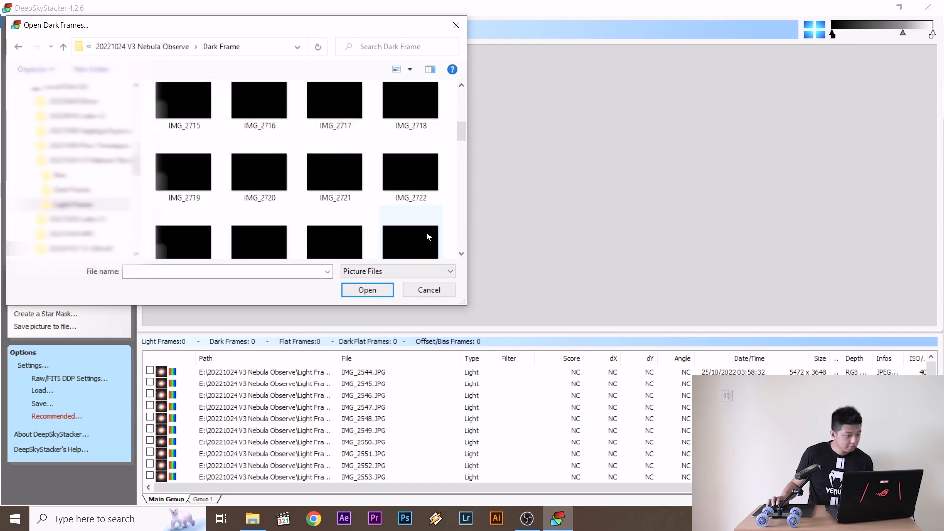
pyautogui.scroll(5, 426, 231)
pyautogui.click(187, 126)
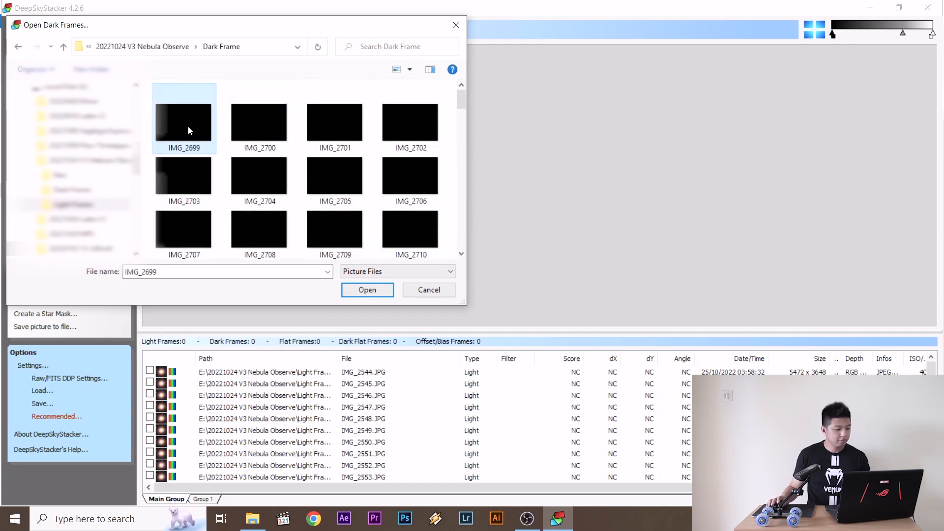
pyautogui.hotkey('ctrl', 'a')
pyautogui.click(366, 290)
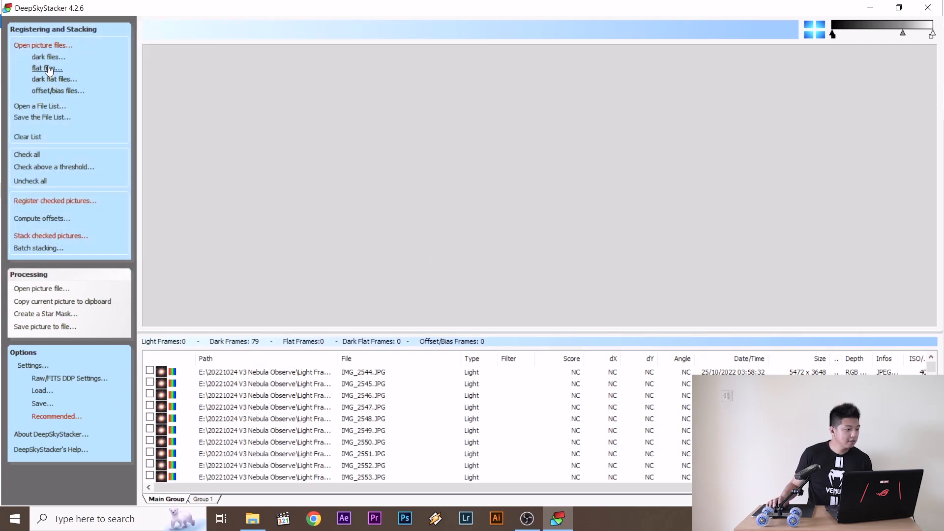
# Load all images from the Bias folder as offset/bias frames and check all listed pictures.
pyautogui.click(59, 90)
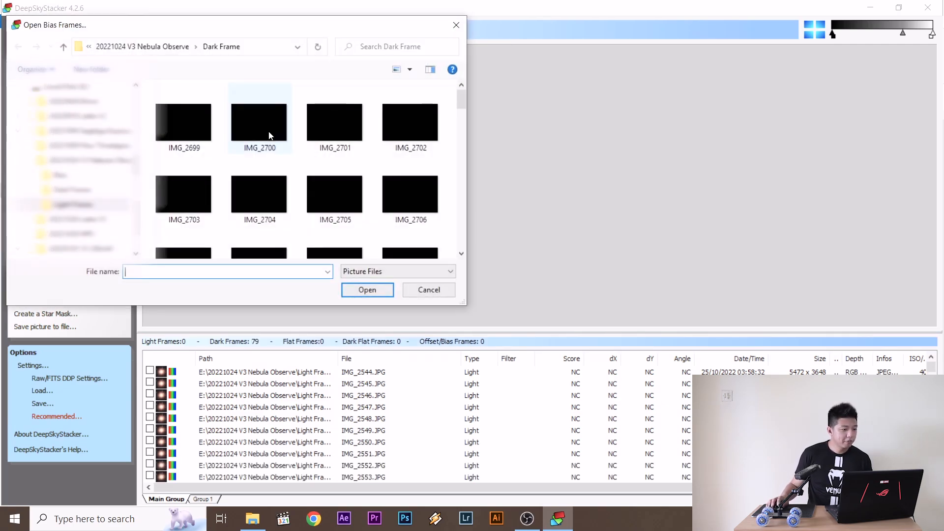
pyautogui.click(154, 46)
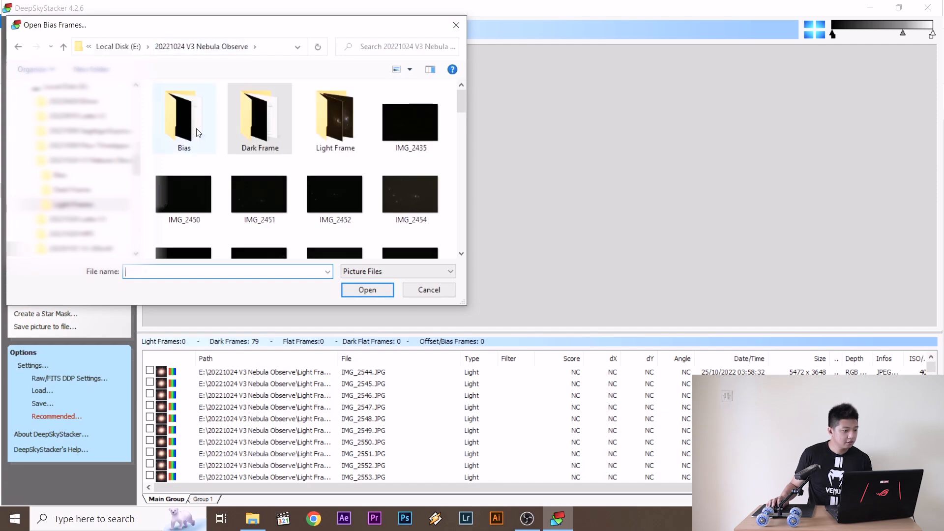
pyautogui.doubleClick(198, 132)
pyautogui.hotkey('ctrl', 'a')
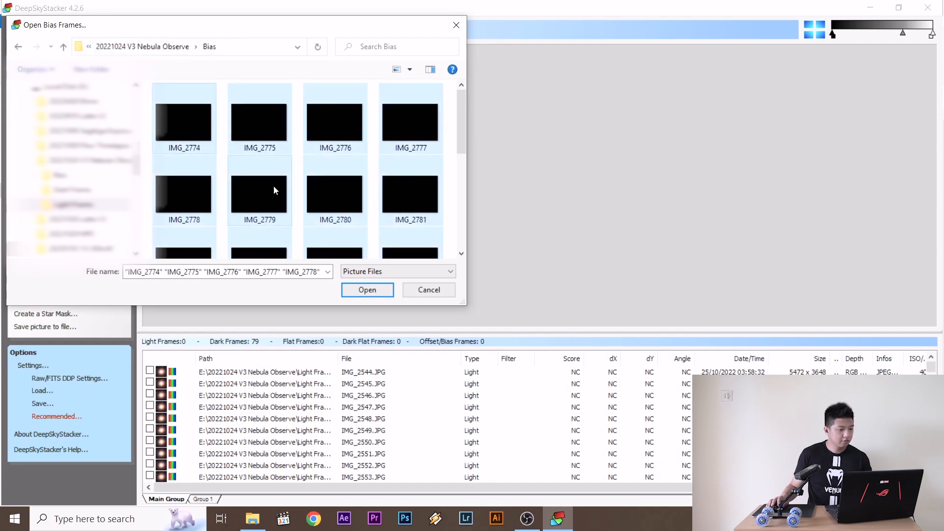
pyautogui.click(378, 290)
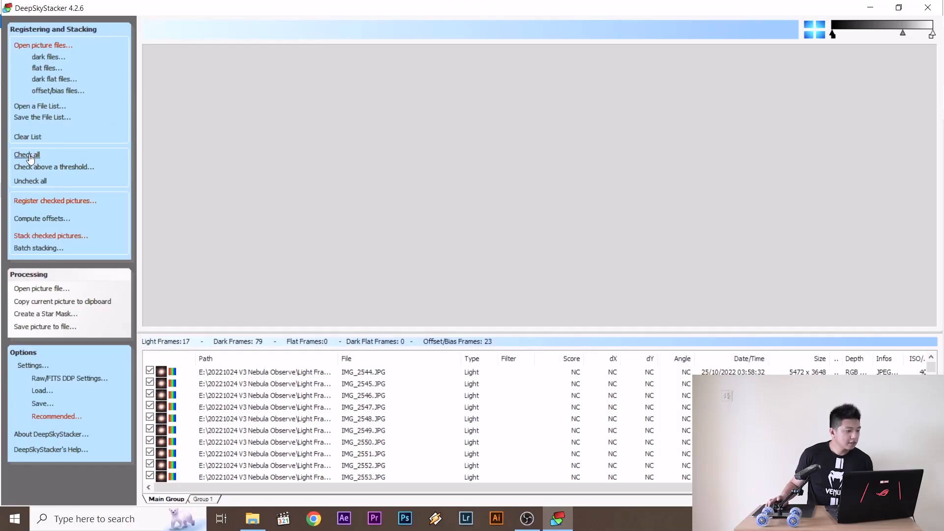
# Stack the checked pictures with the Standard stacking mode and Automatic alignment.
pyautogui.click(61, 238)
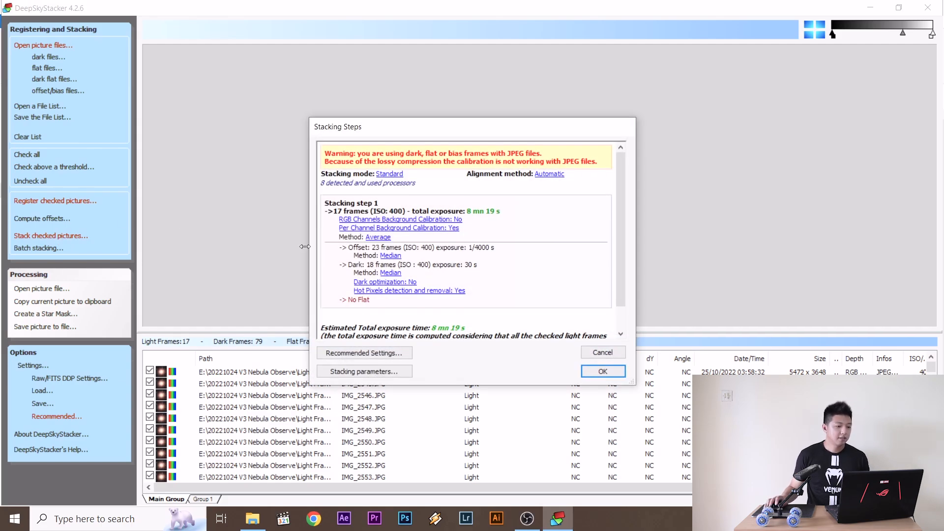
pyautogui.click(602, 371)
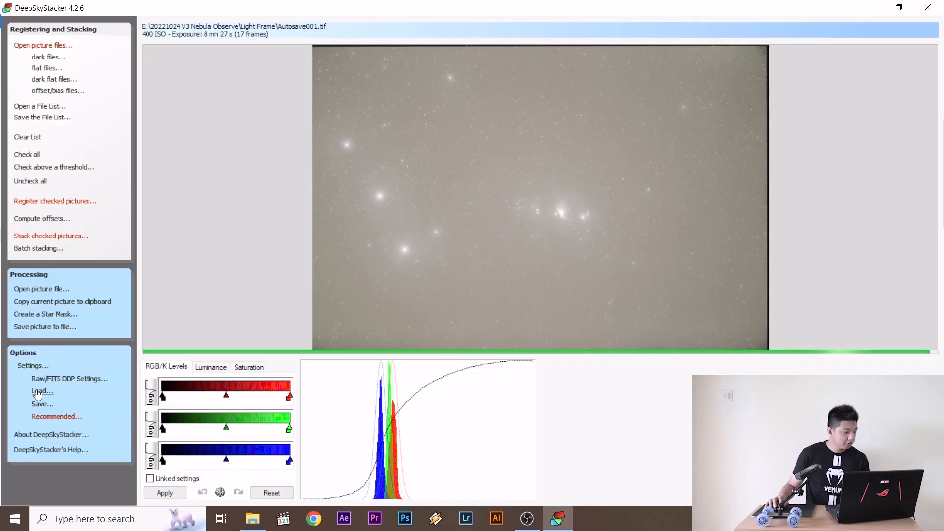
# Open the stacking settings to review their options.
pyautogui.click(32, 366)
pyautogui.click(77, 392)
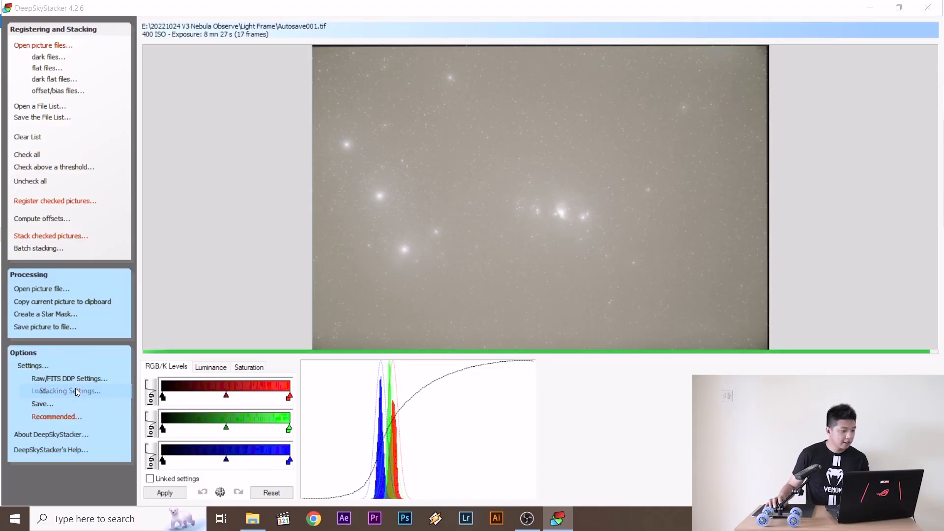
pyautogui.click(349, 159)
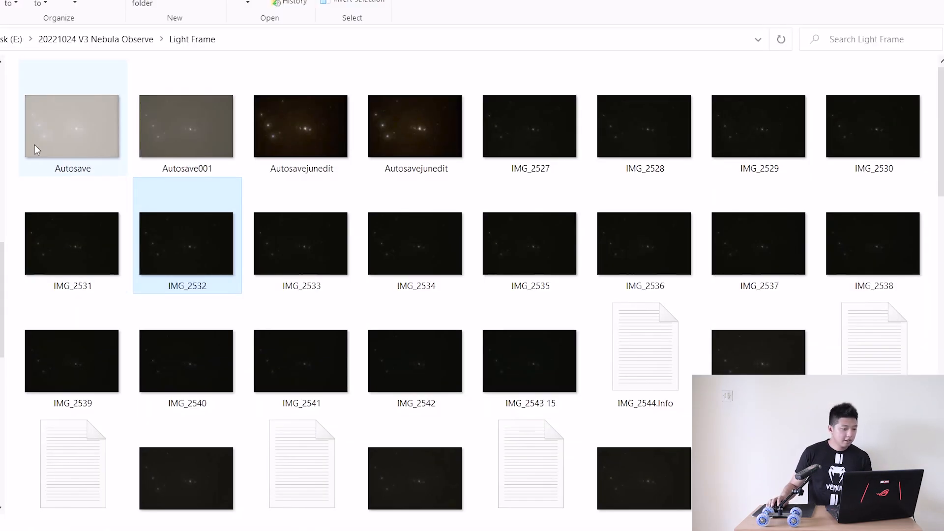
# Open the stacked Autosave image from the Light Frame folder in Photoshop.
pyautogui.click(83, 112)
pyautogui.moveTo(79, 135); pyautogui.dragTo(392, 283)
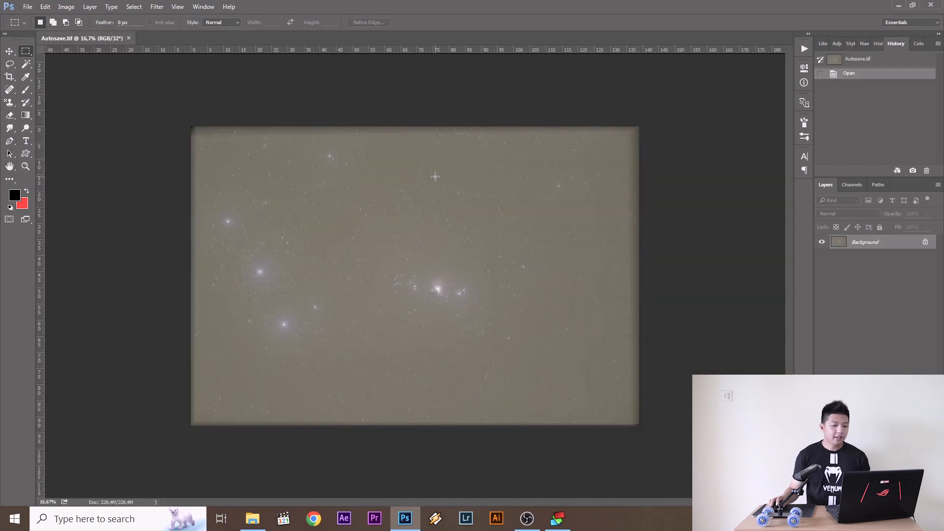
# Apply an Exposure adjustment to the image with Gamma Correction set to 2.01.
pyautogui.click(67, 7)
pyautogui.moveTo(98, 37)
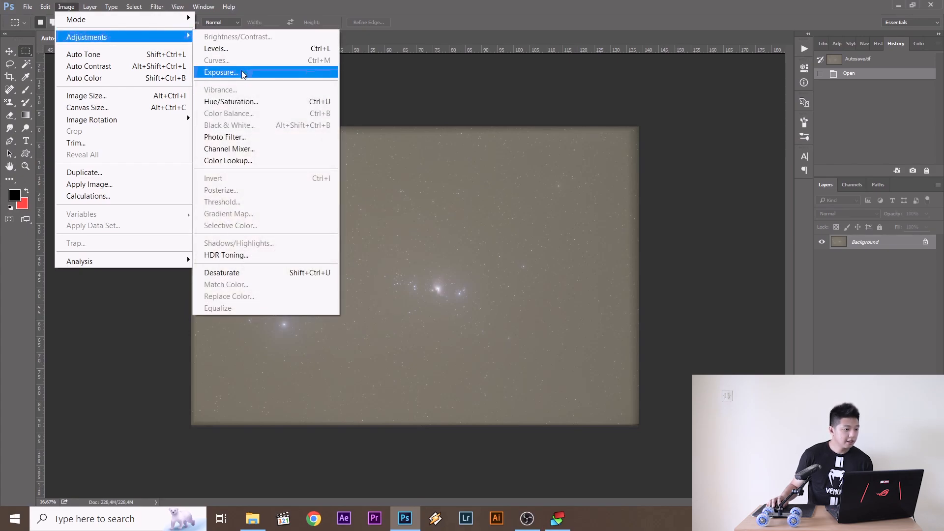
pyautogui.click(220, 72)
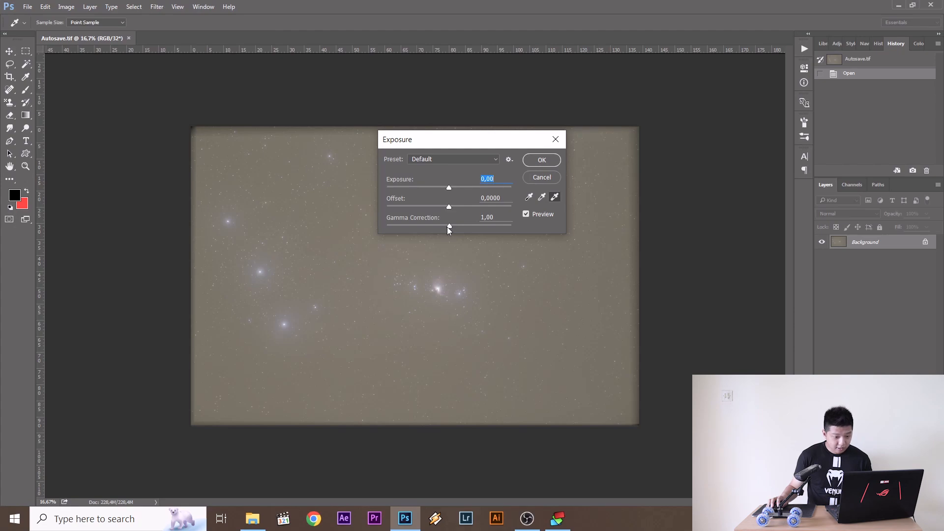
pyautogui.moveTo(447, 226); pyautogui.dragTo(417, 228)
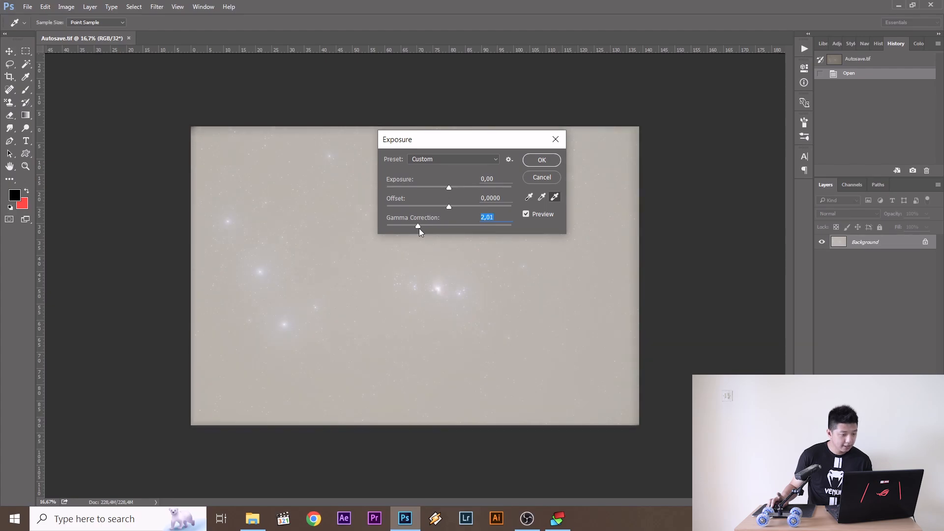
pyautogui.click(540, 160)
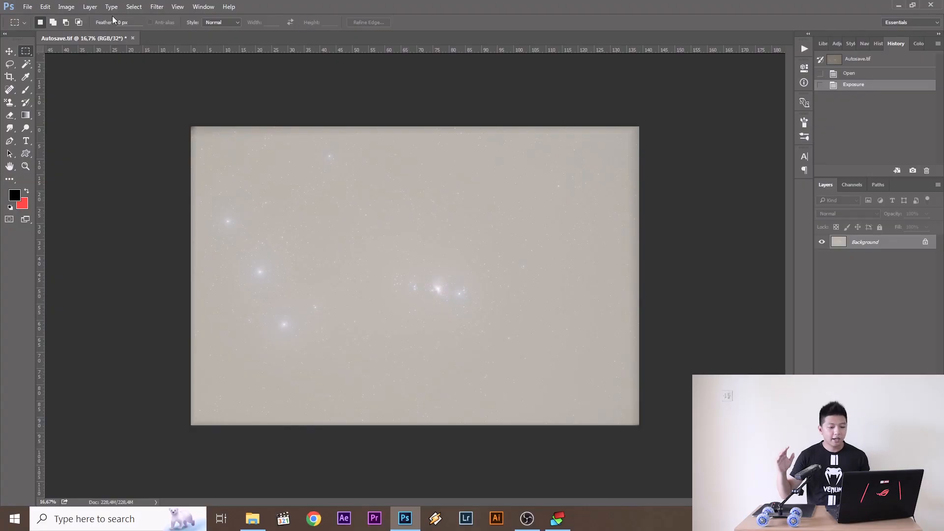
# Convert the image to 16 Bits/Channel using the Exposure and Gamma method for HDR toning.
pyautogui.click(66, 6)
pyautogui.moveTo(99, 37)
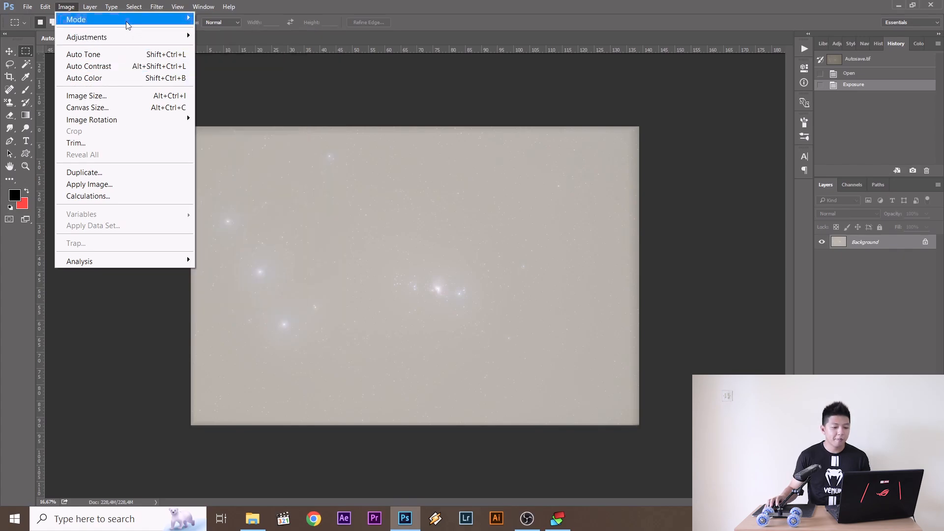
pyautogui.moveTo(128, 24)
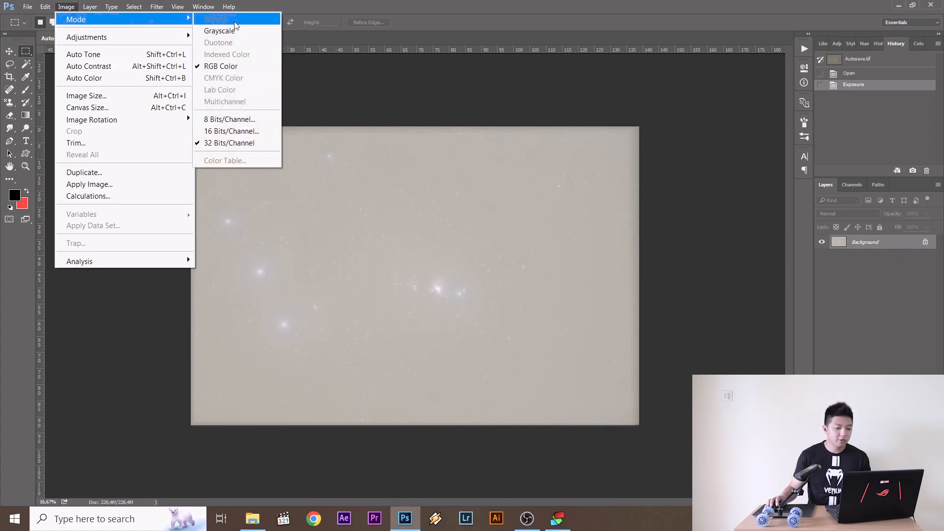
pyautogui.click(232, 132)
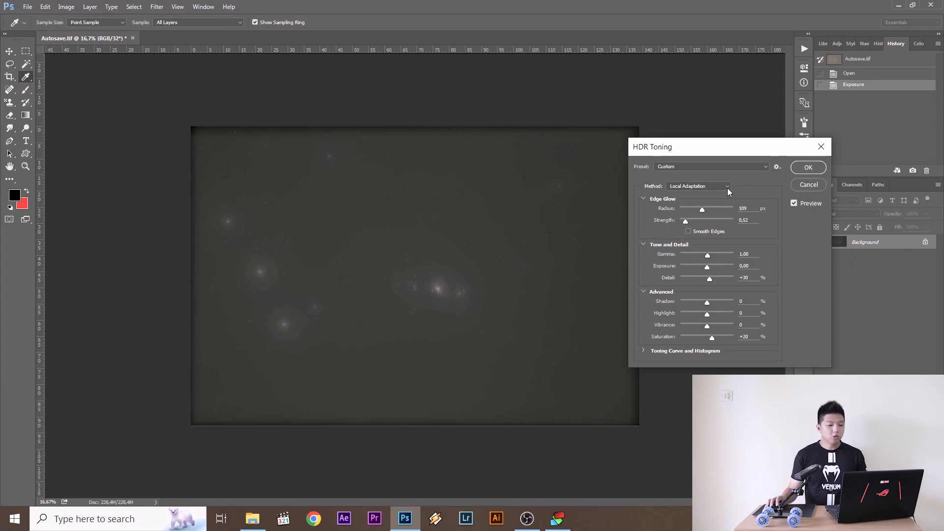
pyautogui.click(728, 189)
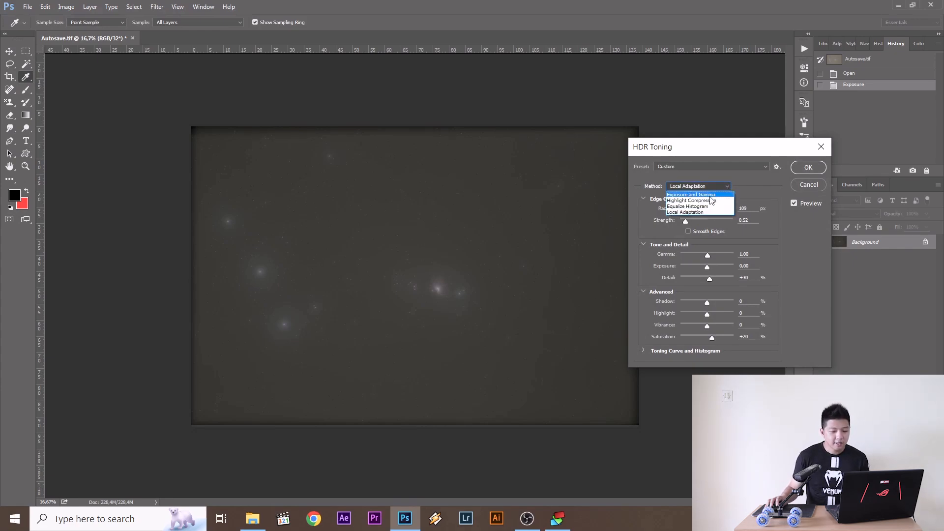
pyautogui.click(711, 194)
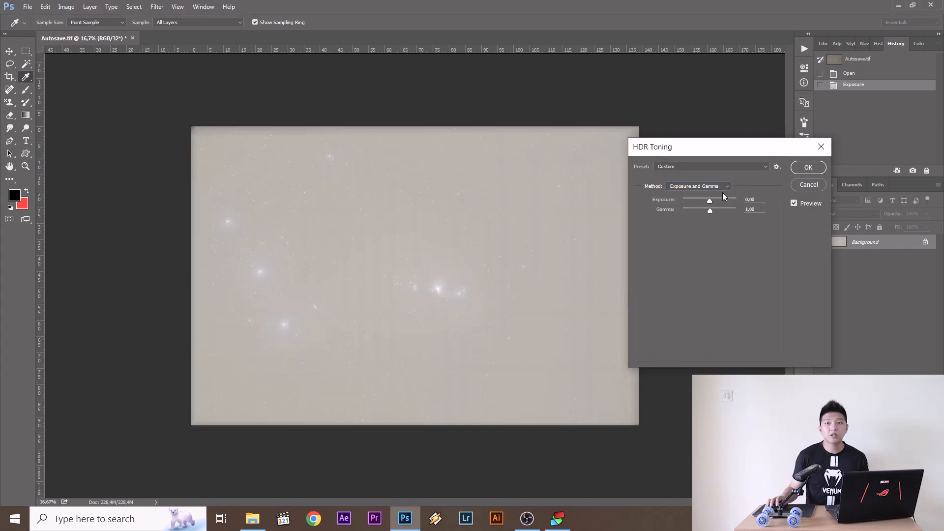
pyautogui.click(808, 168)
pyautogui.press('m')
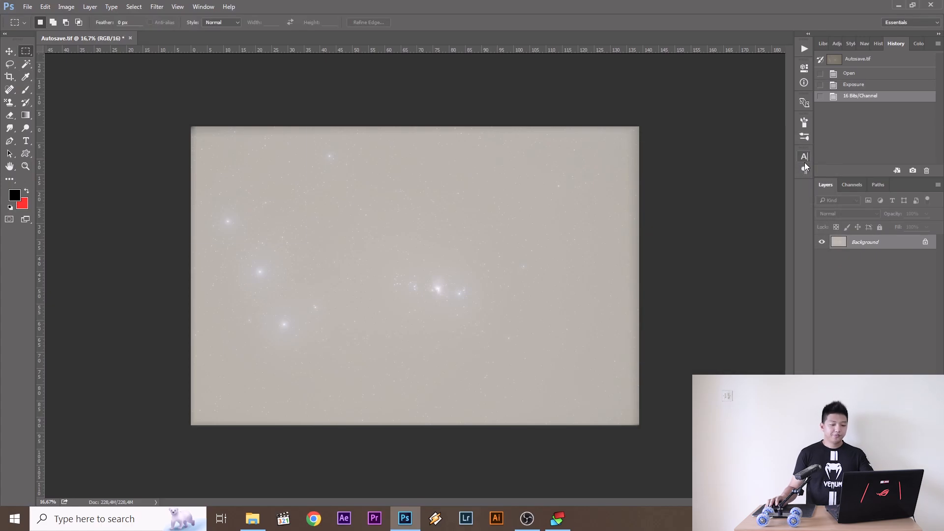
# Fit the image in the window and compare its originally opened state with the 16 Bits/Channel state.
pyautogui.hotkey('ctrl', '0')
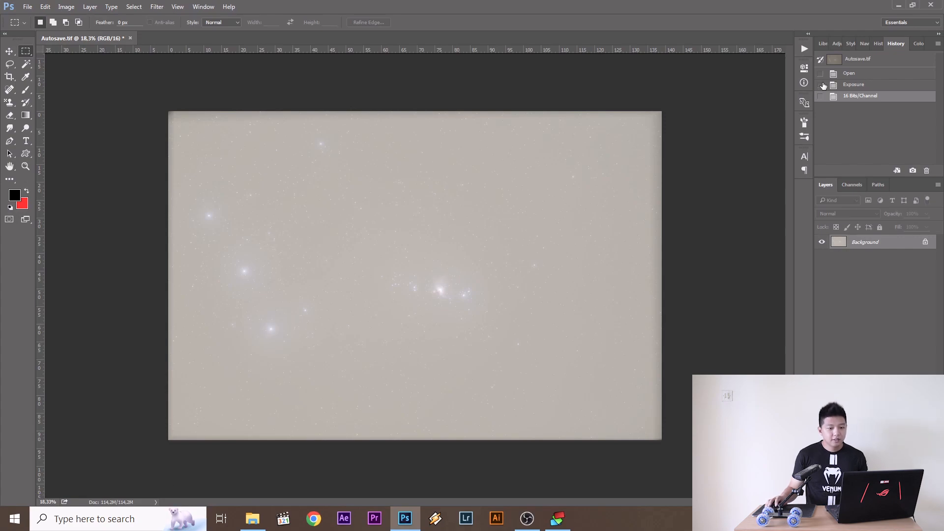
pyautogui.click(847, 74)
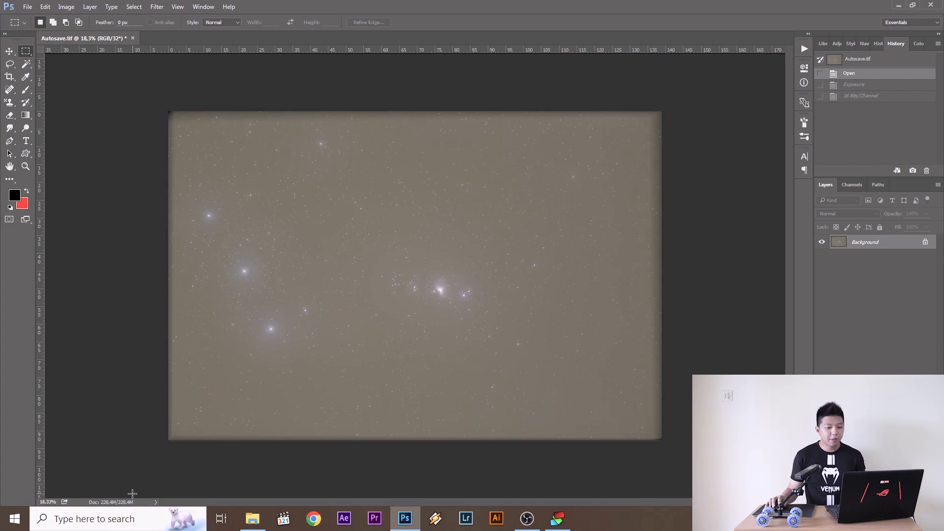
pyautogui.click(868, 97)
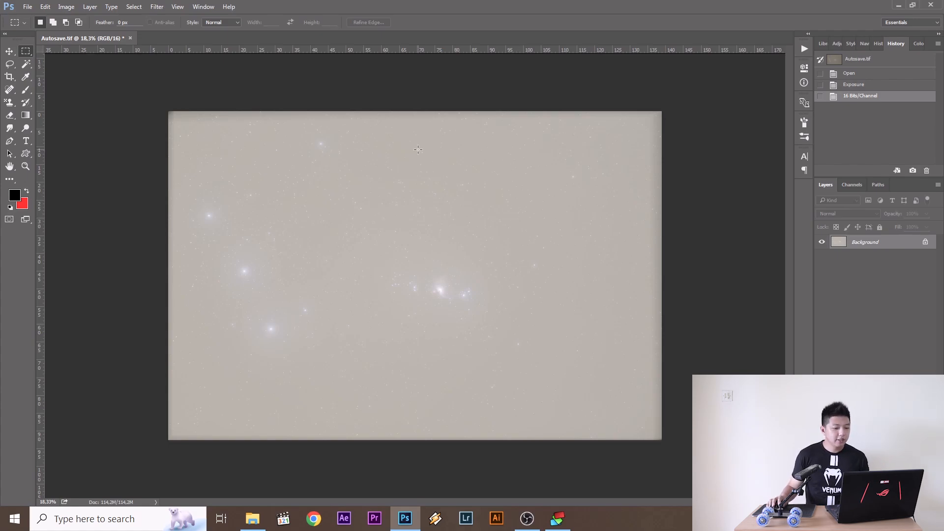
# Apply a Levels adjustment to the RGB channel, moving the black and white input points inward toward the histogram peak.
pyautogui.click(66, 6)
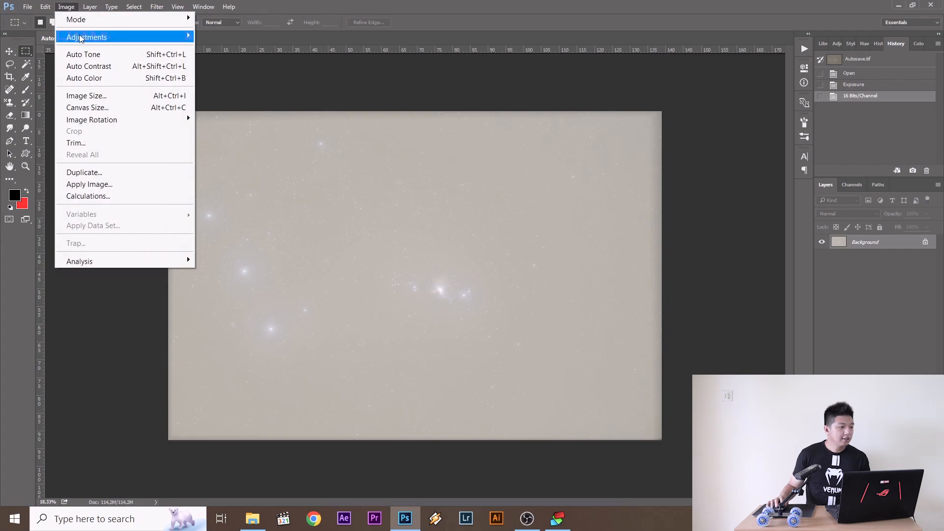
pyautogui.moveTo(167, 37)
pyautogui.click(236, 51)
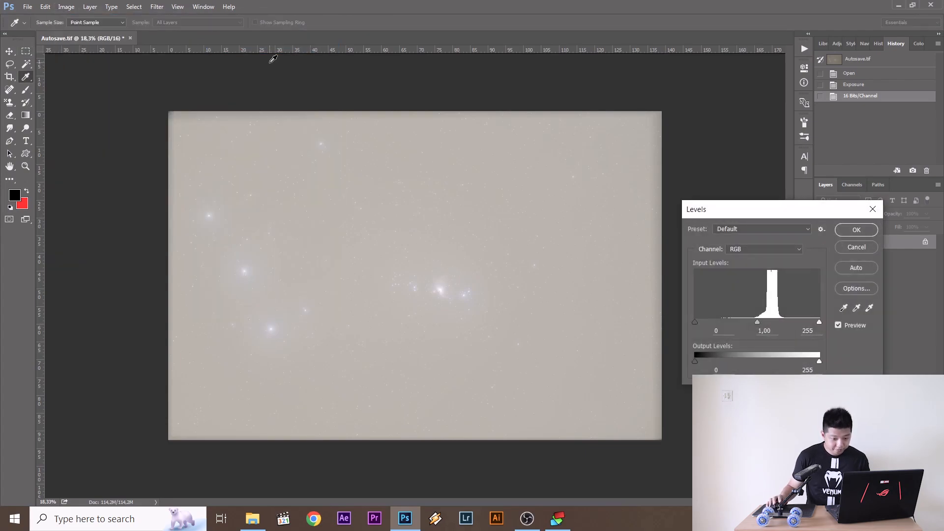
pyautogui.moveTo(769, 214); pyautogui.dragTo(481, 162)
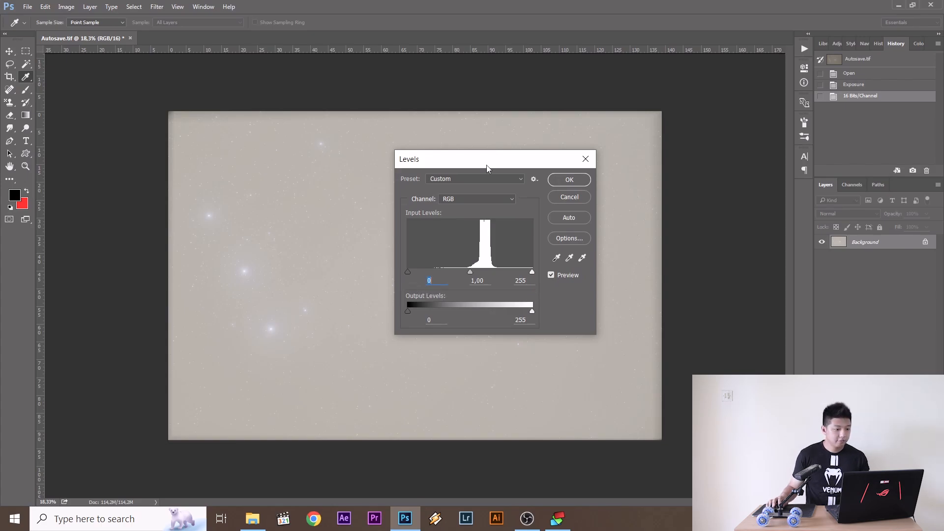
pyautogui.moveTo(486, 164); pyautogui.dragTo(761, 155)
pyautogui.moveTo(683, 262); pyautogui.dragTo(714, 262)
pyautogui.moveTo(806, 263); pyautogui.dragTo(759, 263)
pyautogui.click(843, 171)
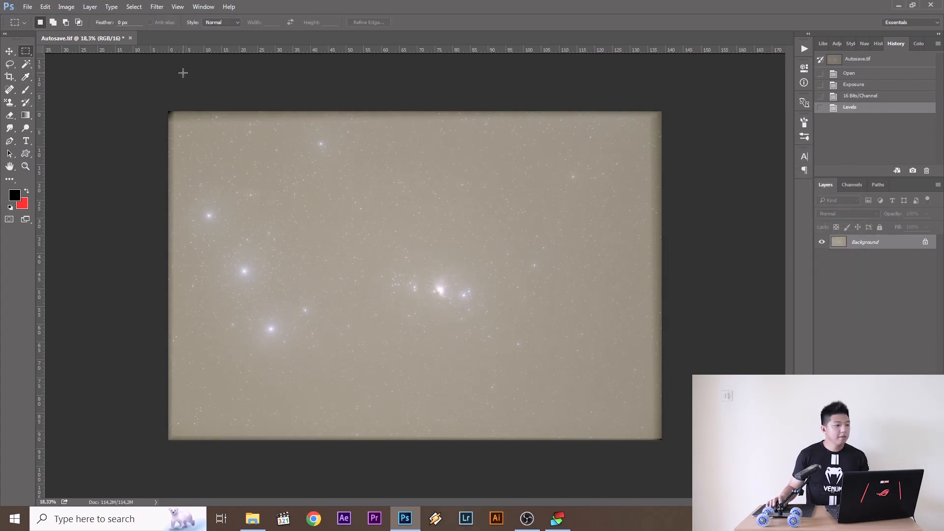
# Apply an S-shaped Curves adjustment to the RGB channel, pulling the shadows down and lifting the highlights for more contrast.
pyautogui.click(66, 7)
pyautogui.moveTo(102, 41)
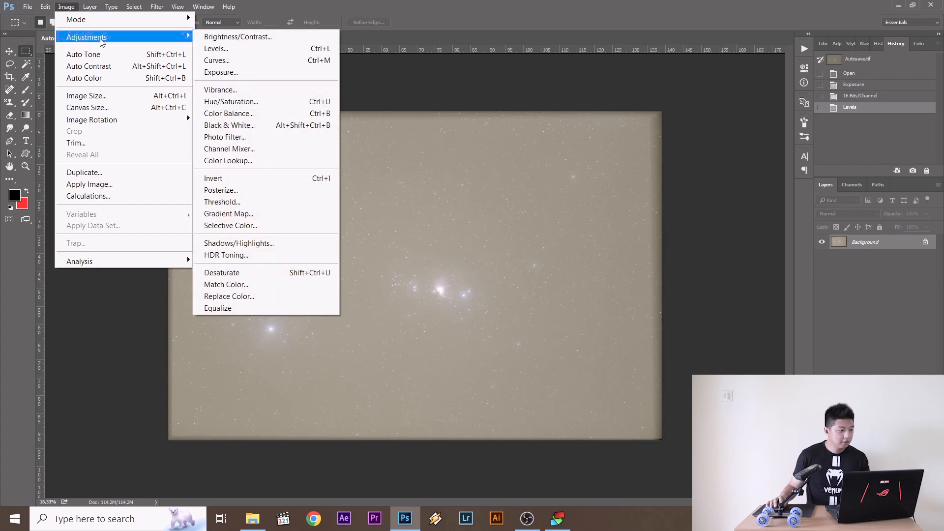
pyautogui.click(236, 60)
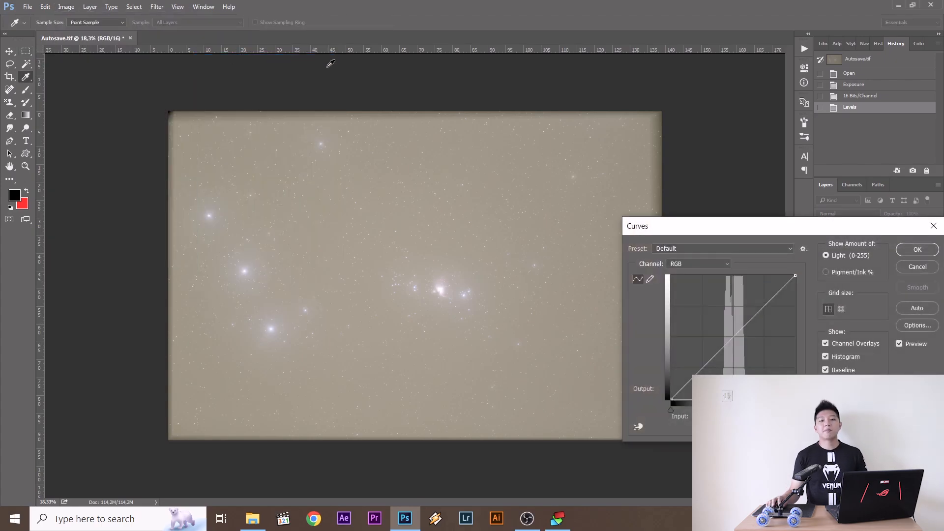
pyautogui.moveTo(731, 229); pyautogui.dragTo(640, 82)
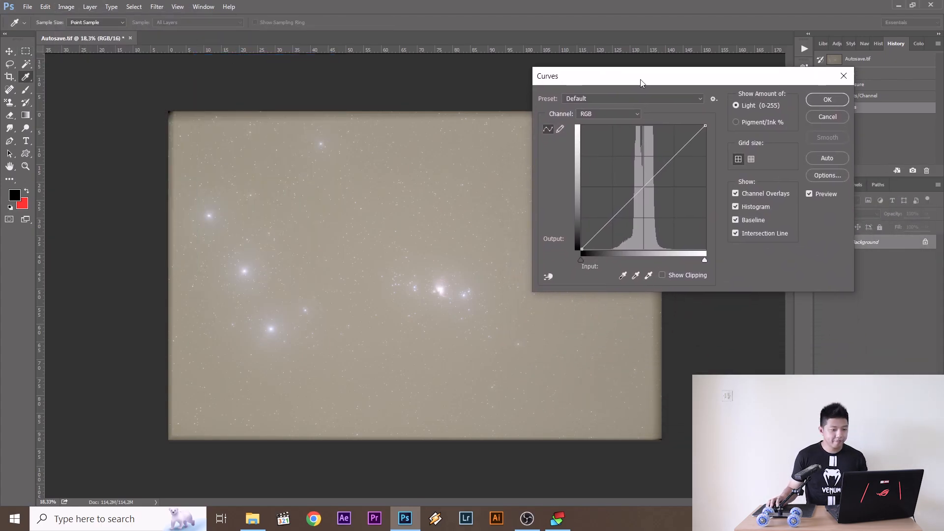
pyautogui.moveTo(641, 83); pyautogui.dragTo(646, 73)
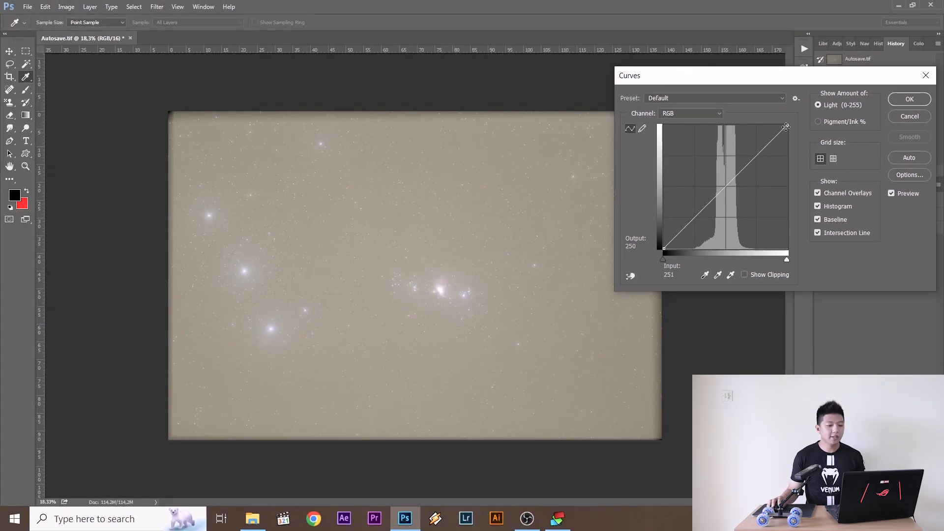
pyautogui.moveTo(704, 208); pyautogui.dragTo(715, 231)
pyautogui.moveTo(740, 191); pyautogui.dragTo(752, 162)
pyautogui.click(766, 146)
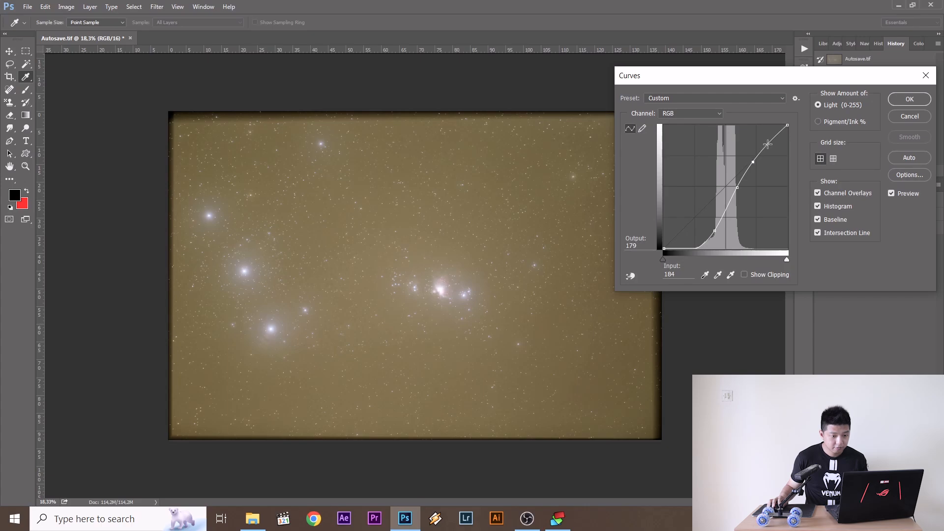
pyautogui.moveTo(707, 245); pyautogui.dragTo(715, 226)
pyautogui.click(714, 230)
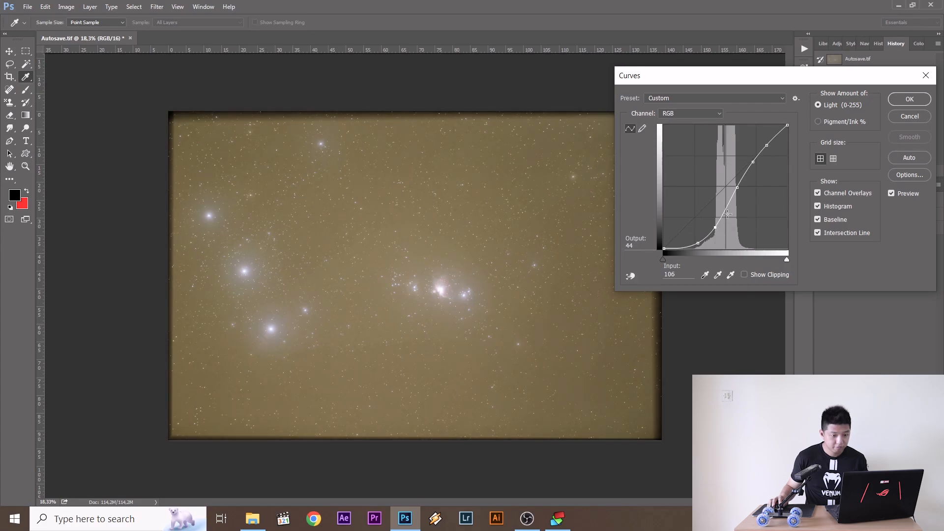
pyautogui.click(908, 99)
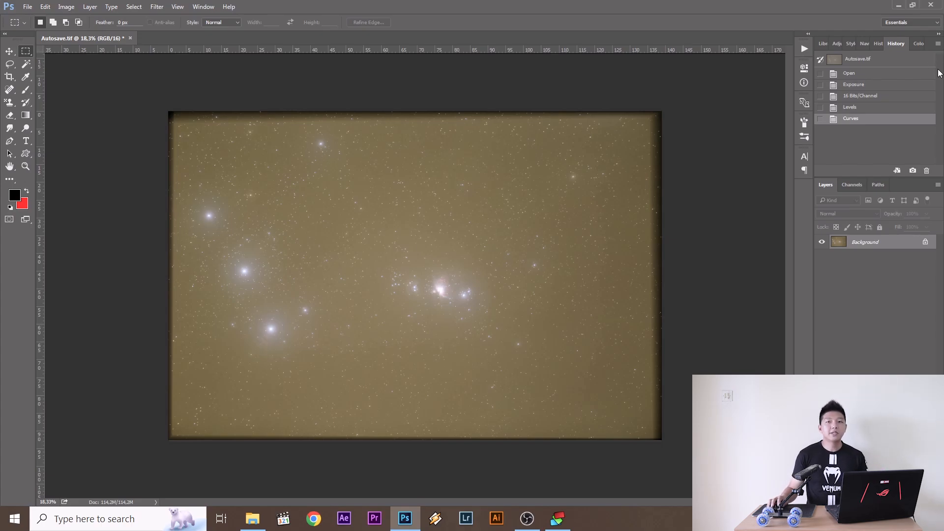
# Apply a second Levels adjustment to the RGB channel with input levels 45, 0.71 and 244.
pyautogui.click(66, 6)
pyautogui.moveTo(71, 38)
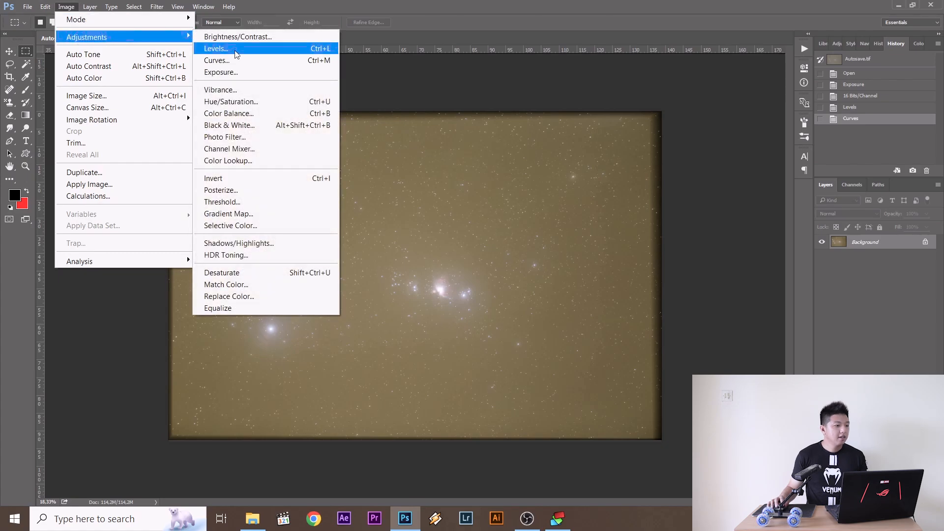
pyautogui.click(235, 49)
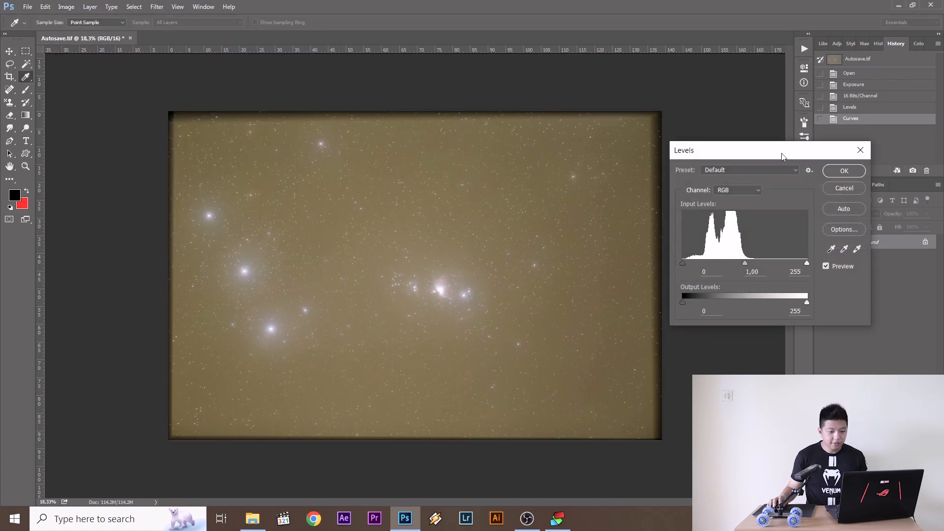
pyautogui.moveTo(782, 156); pyautogui.dragTo(785, 138)
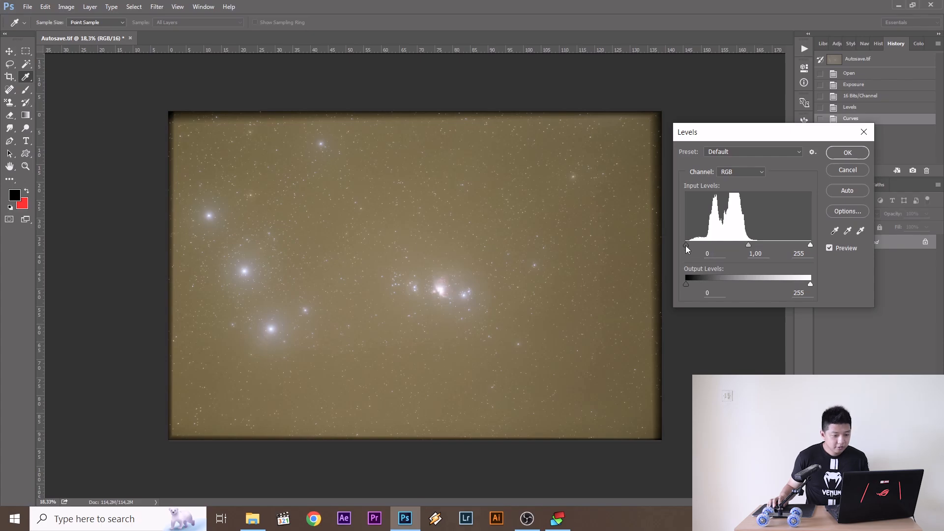
pyautogui.moveTo(686, 244); pyautogui.dragTo(696, 244)
pyautogui.moveTo(811, 245); pyautogui.dragTo(766, 247)
pyautogui.moveTo(696, 244); pyautogui.dragTo(764, 245)
pyautogui.moveTo(794, 245); pyautogui.dragTo(805, 246)
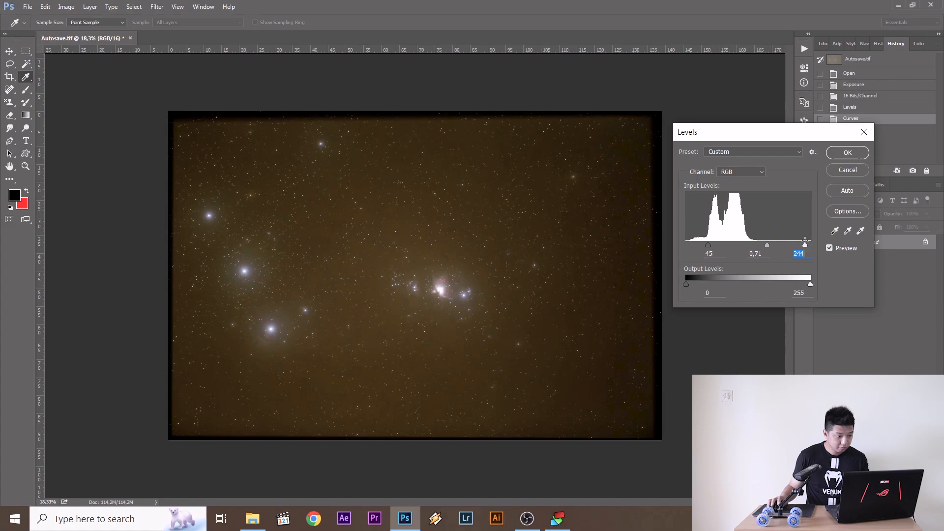
pyautogui.click(842, 154)
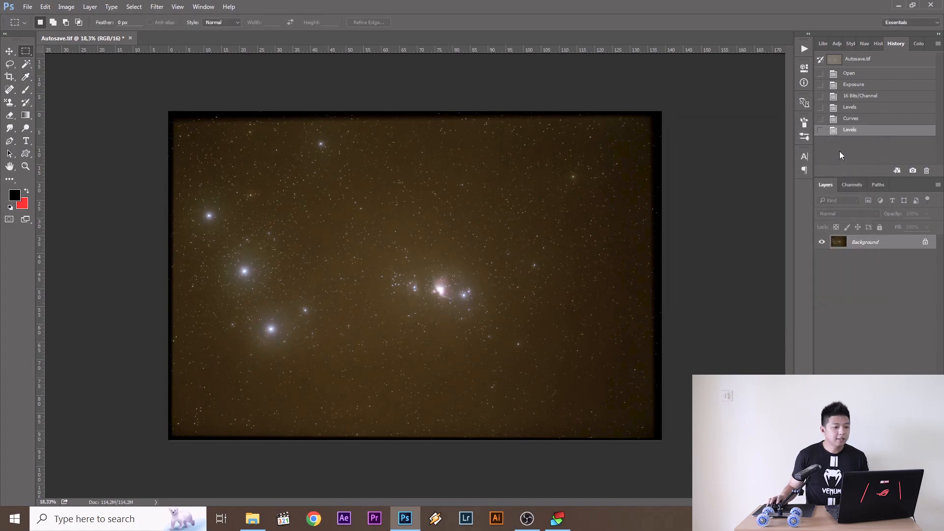
# Apply a second Curves adjustment to the RGB channel, darkening the shadows and anchoring the midtones at about input 126, output 124.
pyautogui.click(66, 7)
pyautogui.moveTo(82, 40)
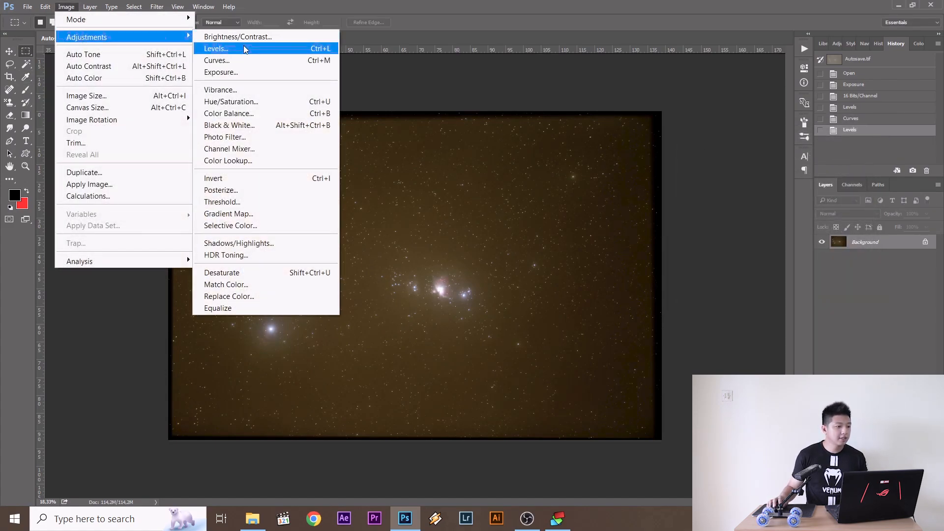
pyautogui.click(239, 60)
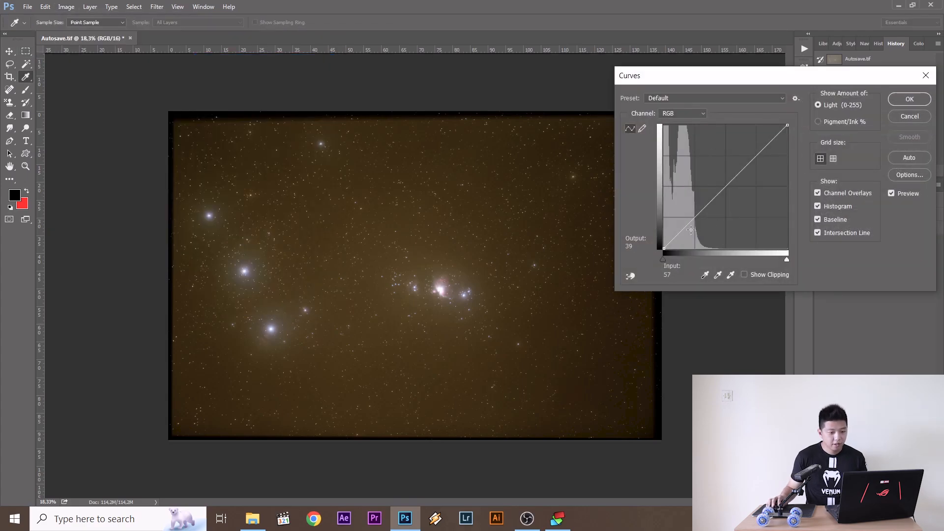
pyautogui.moveTo(674, 236); pyautogui.dragTo(693, 224)
pyautogui.moveTo(727, 185); pyautogui.dragTo(724, 188)
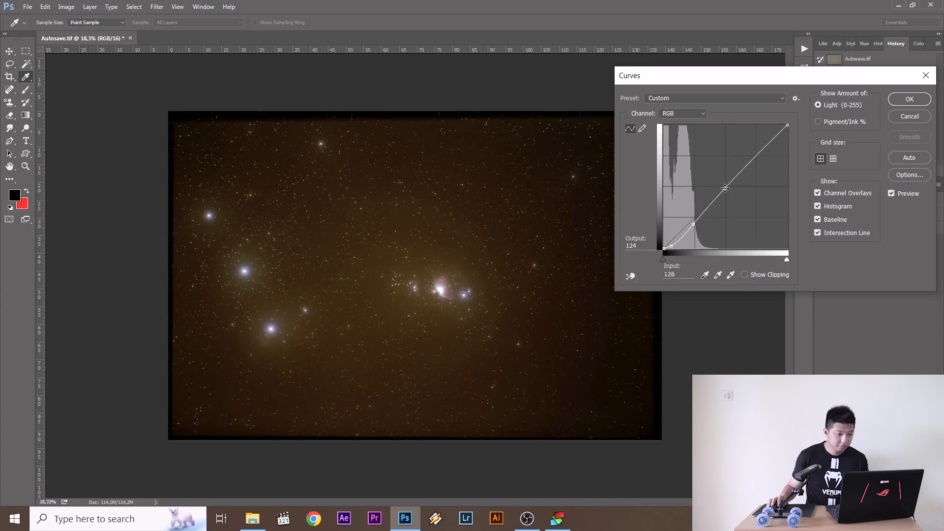
pyautogui.click(910, 101)
# Inspect the nebula up close and apply the Camera Raw Filter to the image with Dehaze set to +40.
pyautogui.hotkey('ctrl', '0')
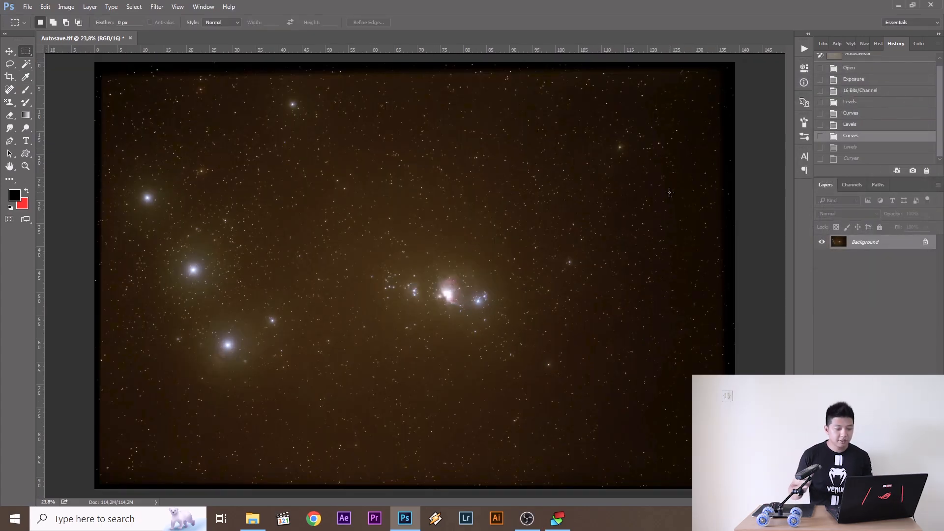
pyautogui.scroll(5, 396, 264)
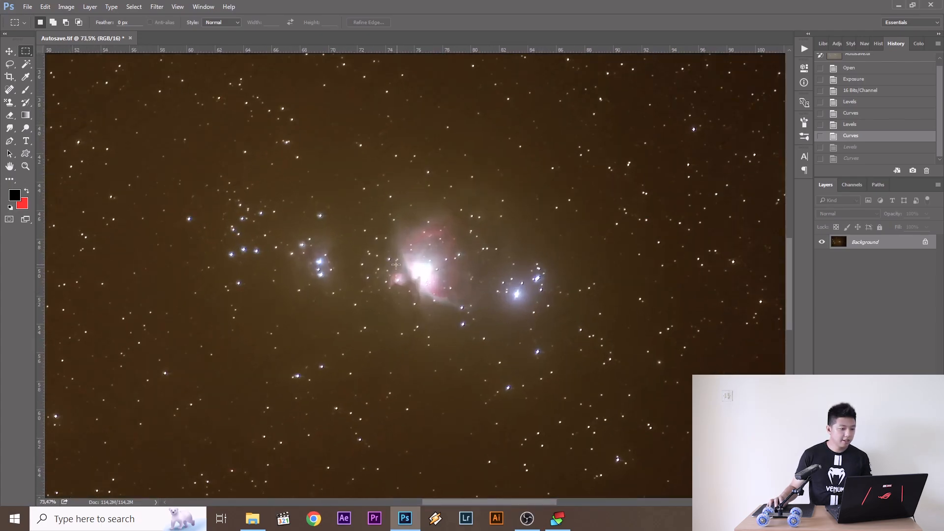
pyautogui.scroll(-5, 379, 262)
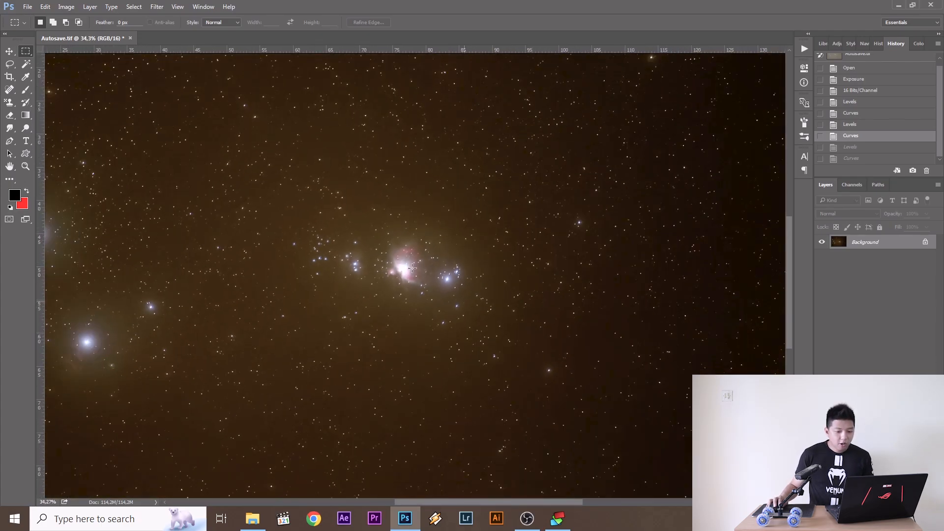
pyautogui.scroll(-1, 412, 268)
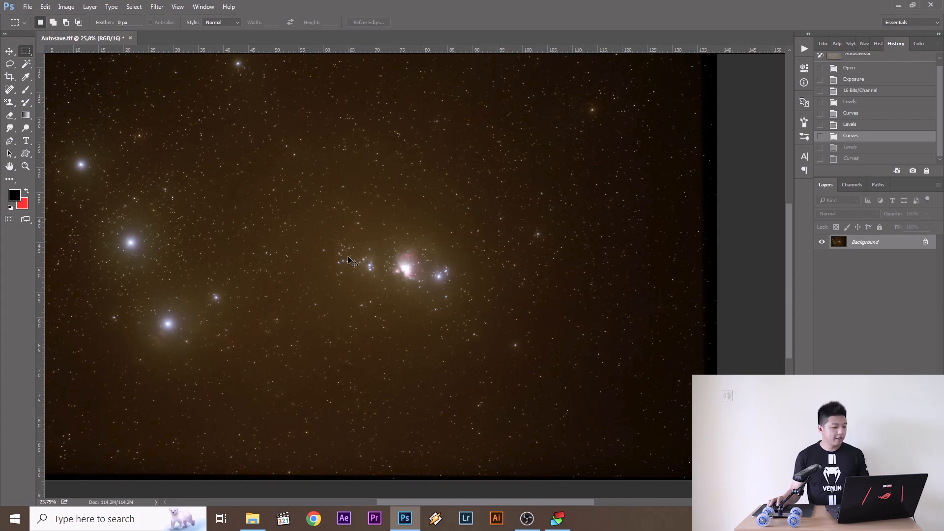
pyautogui.hotkey('ctrl', 'shift', 'a')
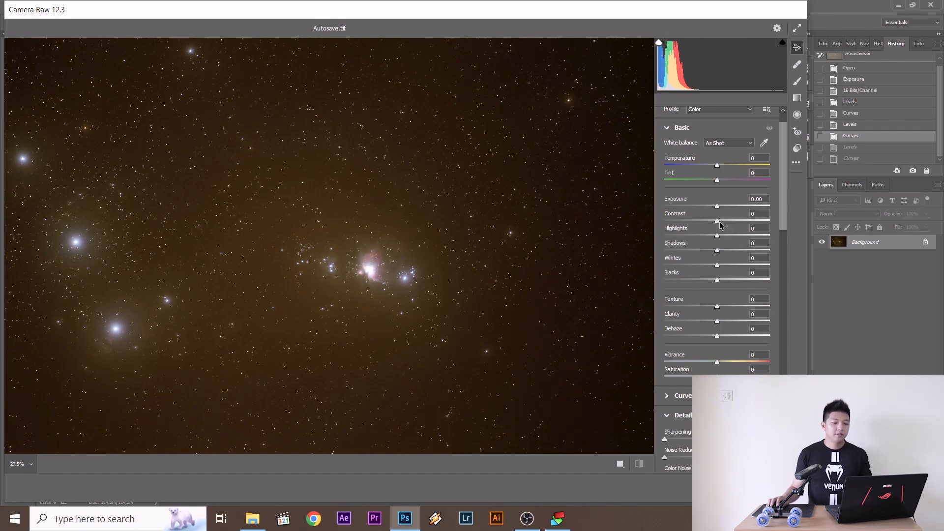
pyautogui.scroll(-3, 671, 277)
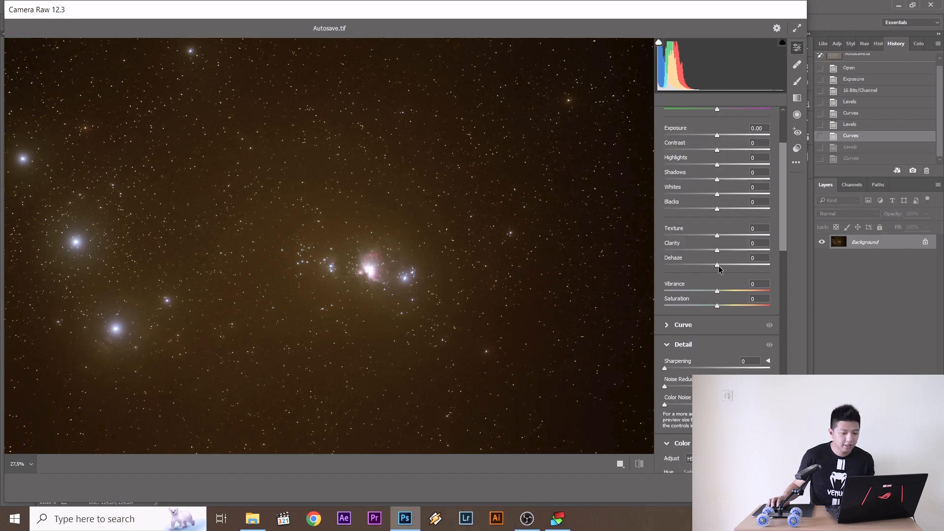
pyautogui.moveTo(718, 268); pyautogui.dragTo(751, 270)
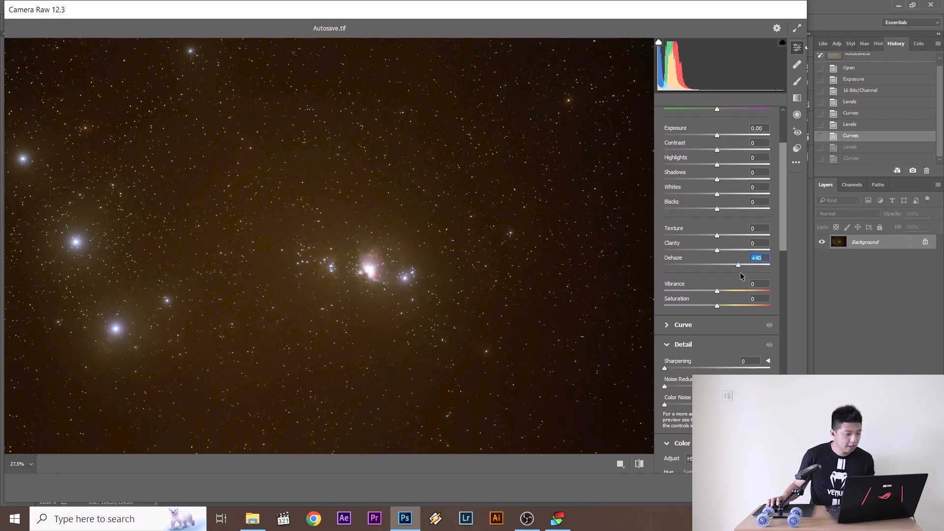
pyautogui.scroll(3, 685, 224)
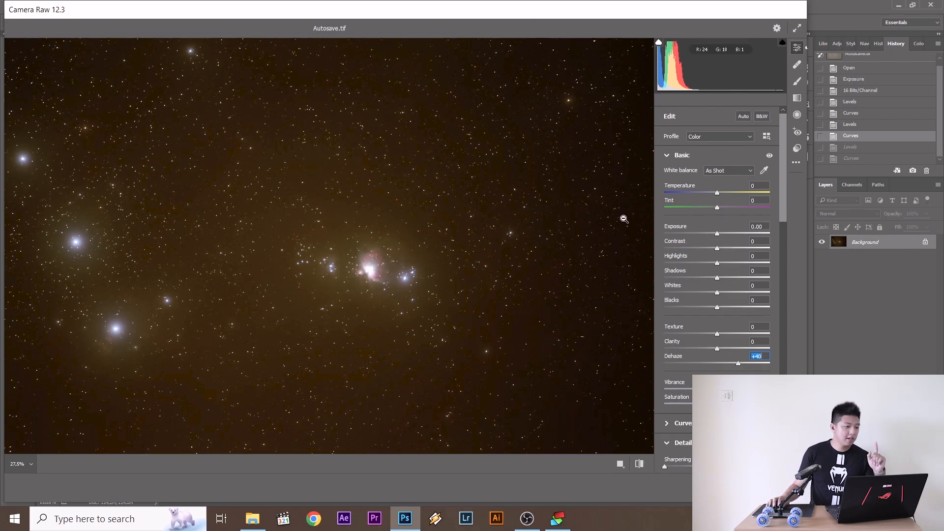
pyautogui.moveTo(502, 12); pyautogui.dragTo(551, 20)
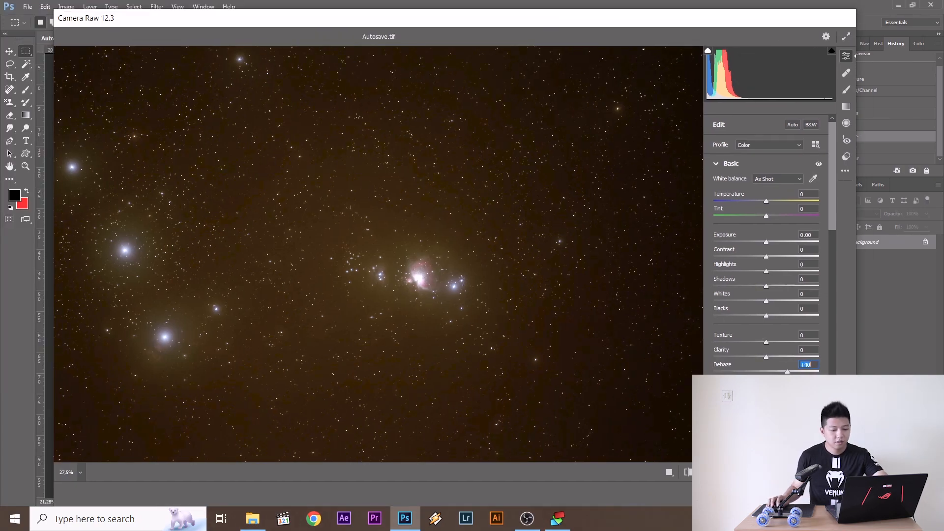
pyautogui.press('Return')
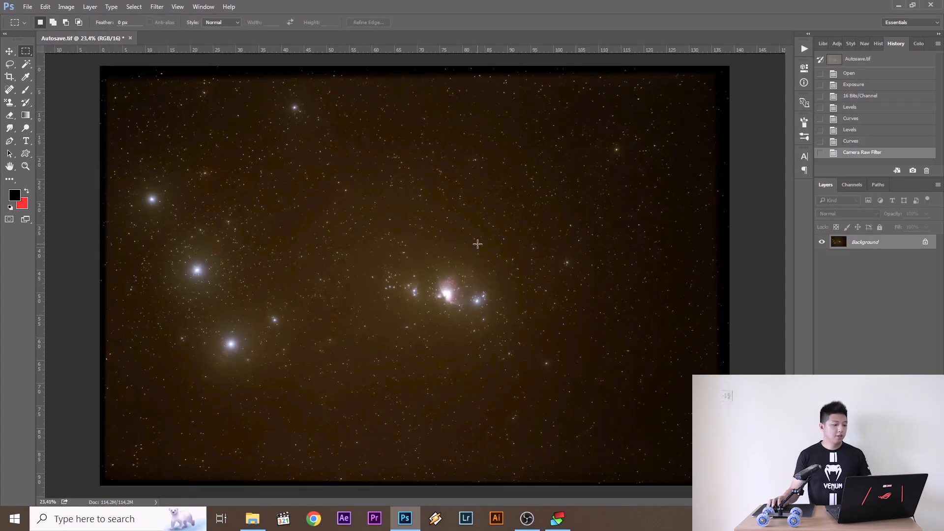
# Save the toned image in the Light Frame folder as a TIFF named "30sec 17 Frame" with no image compression.
pyautogui.hotkey('ctrl', 'shift', 's')
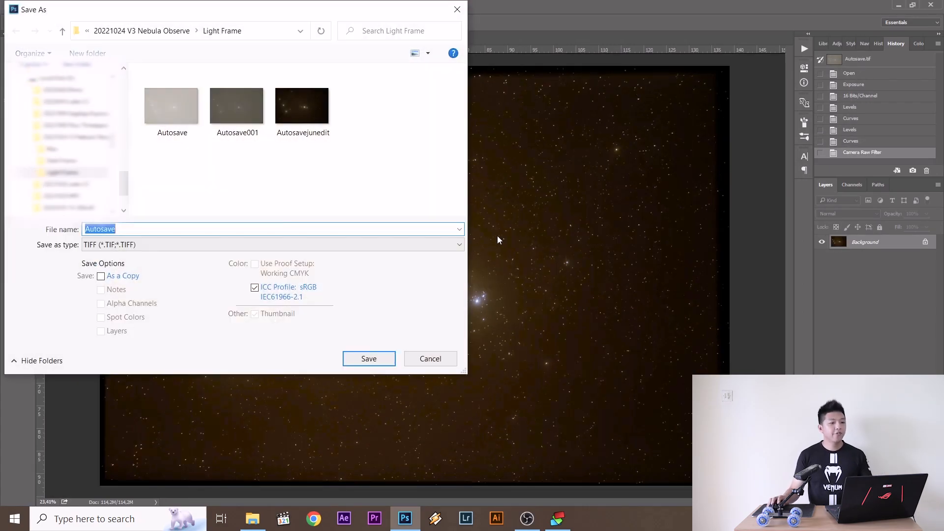
pyautogui.click(163, 232)
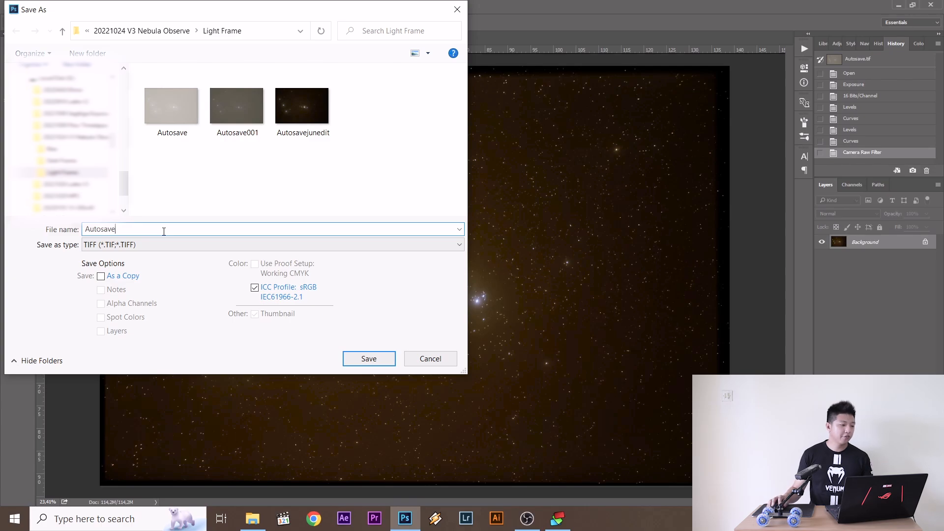
pyautogui.doubleClick(111, 232)
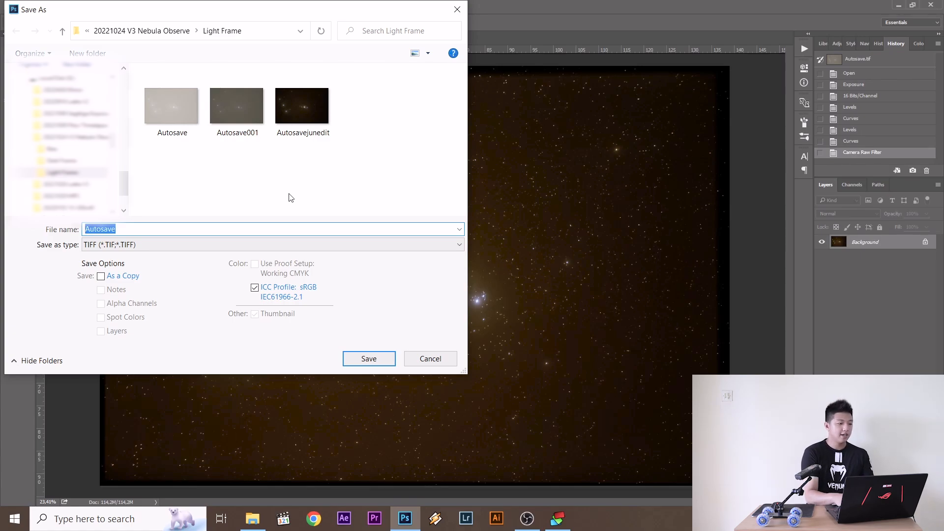
pyautogui.write('30sec 17 Frame')
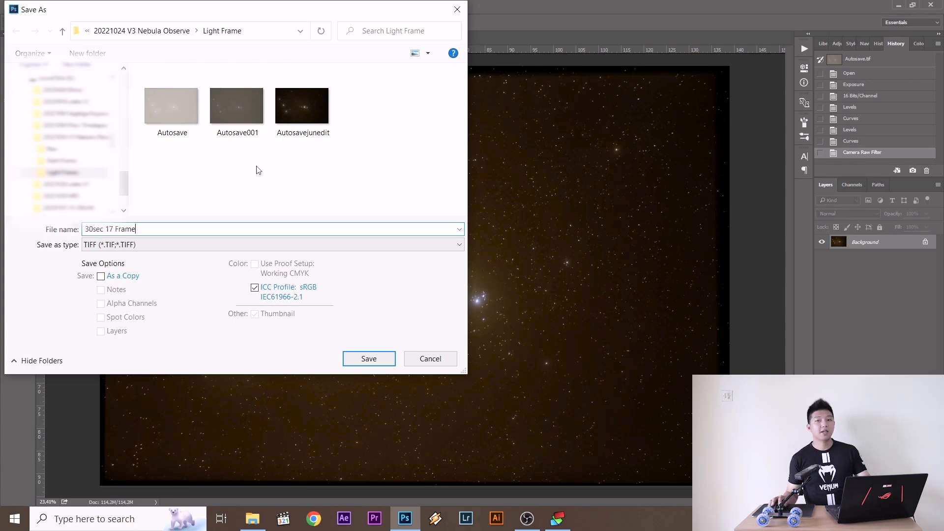
pyautogui.click(364, 360)
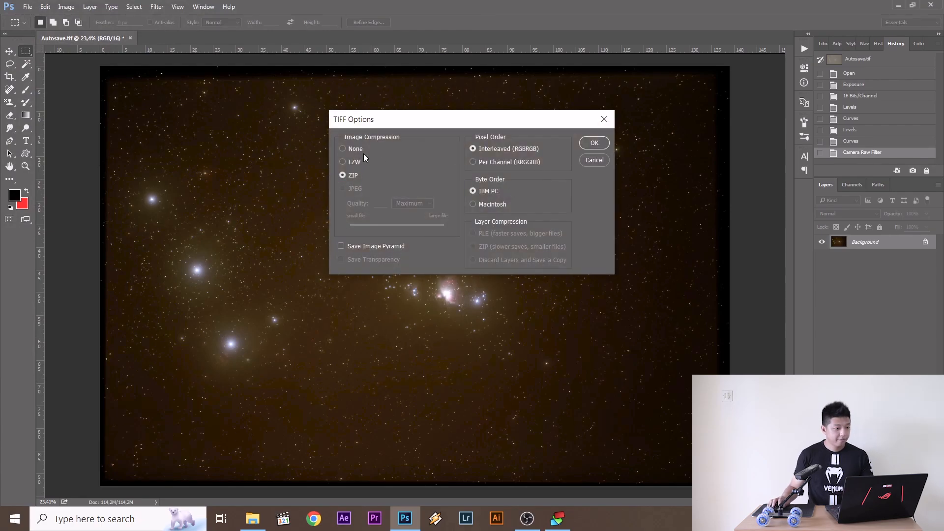
pyautogui.click(342, 149)
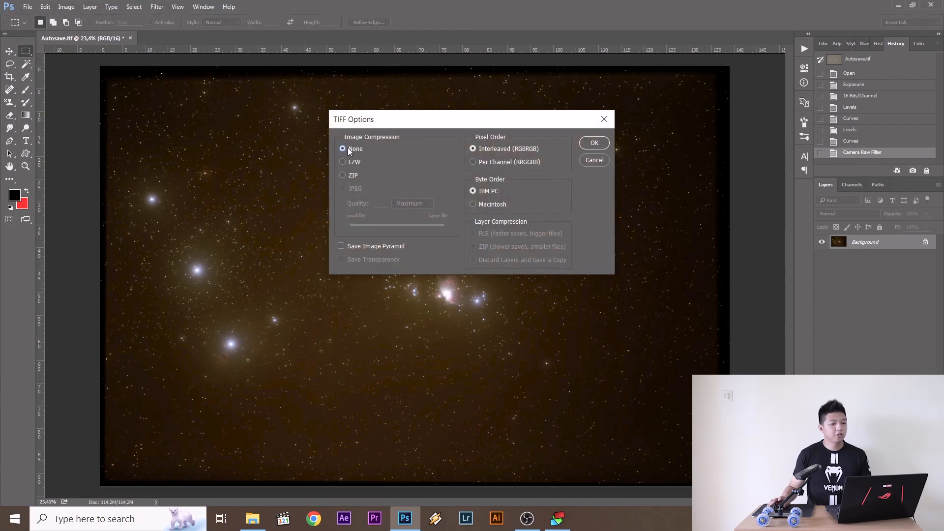
pyautogui.click(601, 146)
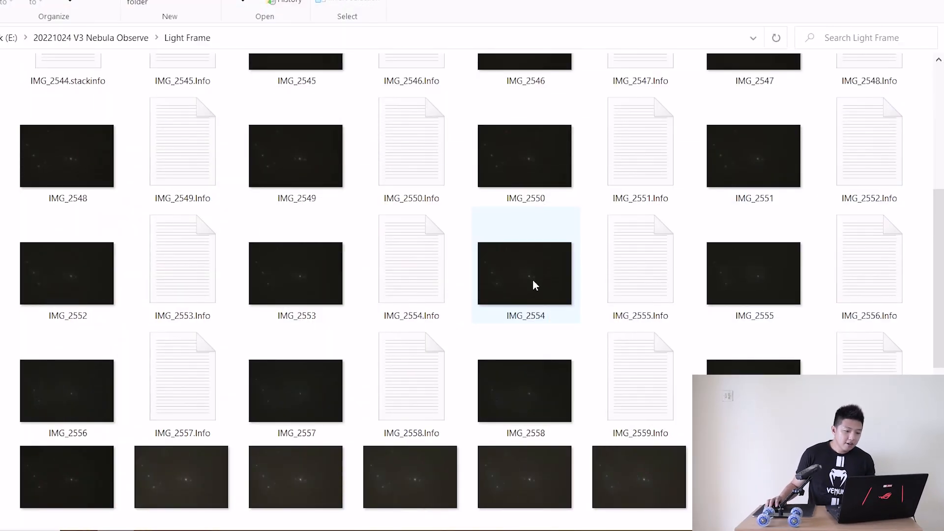
# Open IMG_2554 from the Light Frame folder in Photoshop and brighten it strongly with a Levels adjustment that lowers the white input level.
pyautogui.click(535, 287)
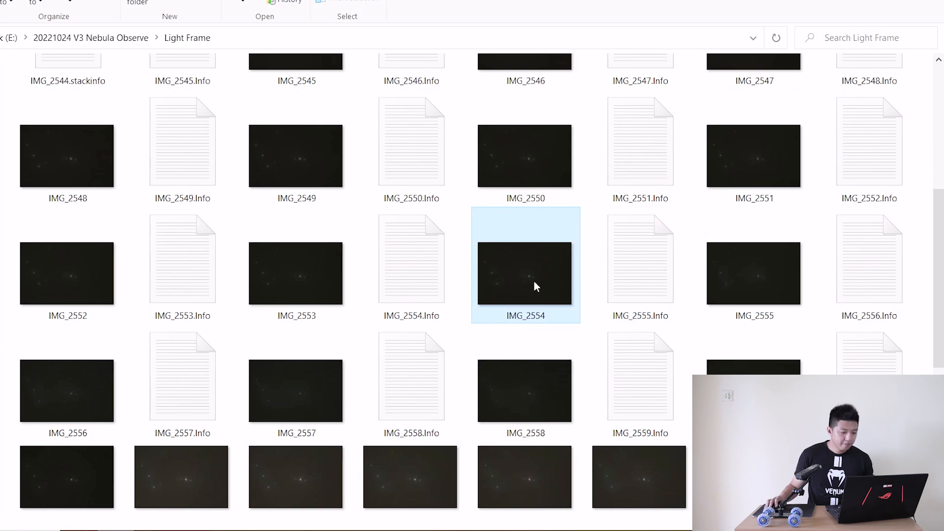
pyautogui.moveTo(533, 284); pyautogui.dragTo(538, 31)
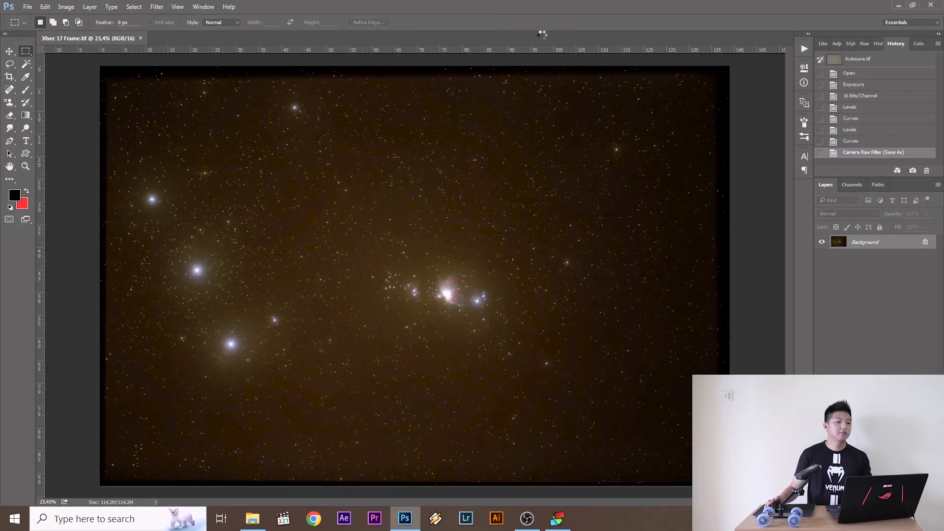
pyautogui.click(66, 7)
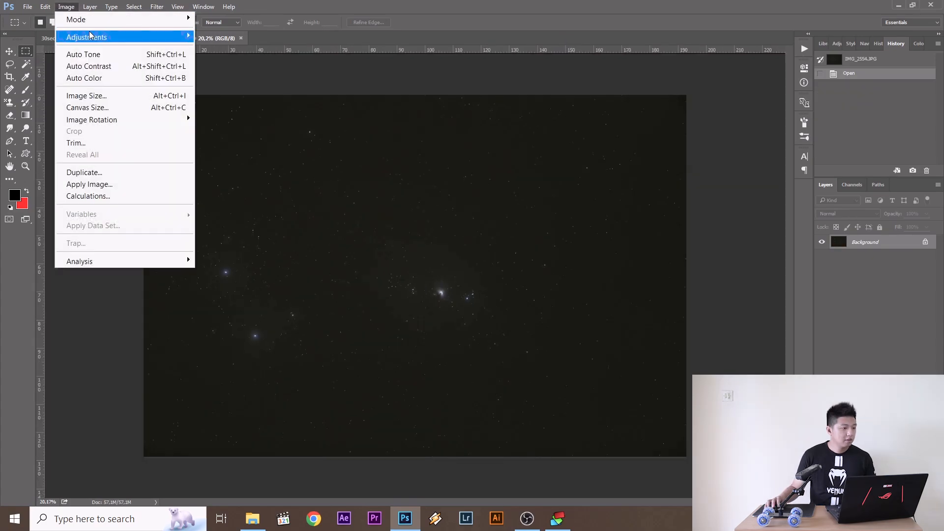
pyautogui.moveTo(101, 38)
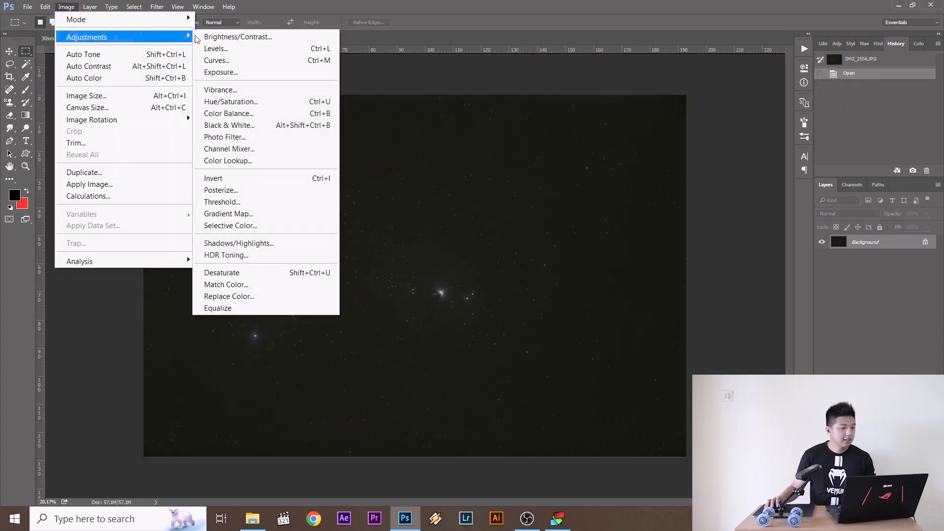
pyautogui.click(246, 48)
pyautogui.moveTo(810, 245); pyautogui.dragTo(708, 206)
pyautogui.click(847, 153)
# Apply a Curves adjustment to IMG_2554's RGB channel, darkening the shadows with a point at input 73, output 60.
pyautogui.hotkey('ctrl', 'm')
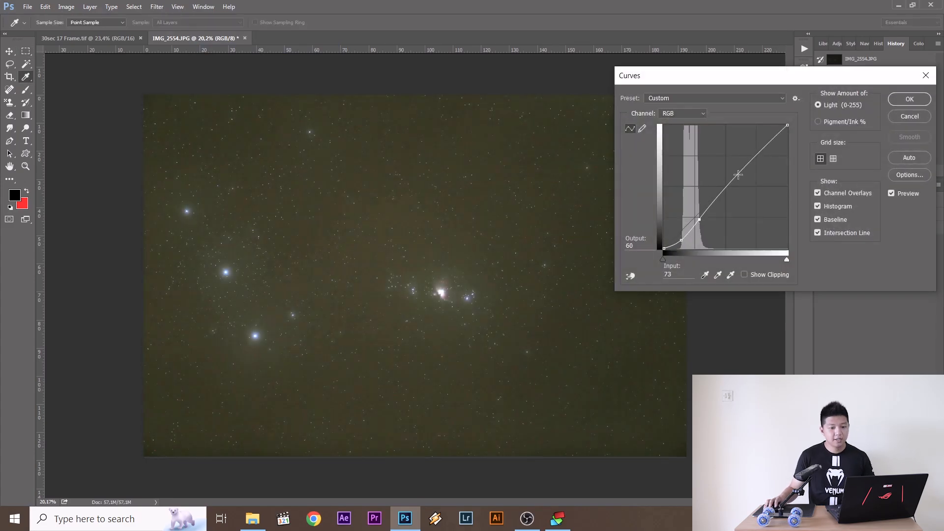
pyautogui.moveTo(738, 169); pyautogui.dragTo(738, 173)
pyautogui.moveTo(682, 240); pyautogui.dragTo(682, 242)
pyautogui.click(905, 101)
# Apply a second Levels adjustment to IMG_2554's RGB channel with the white input level at 220.
pyautogui.hotkey('ctrl', 'l')
pyautogui.moveTo(810, 245); pyautogui.dragTo(793, 247)
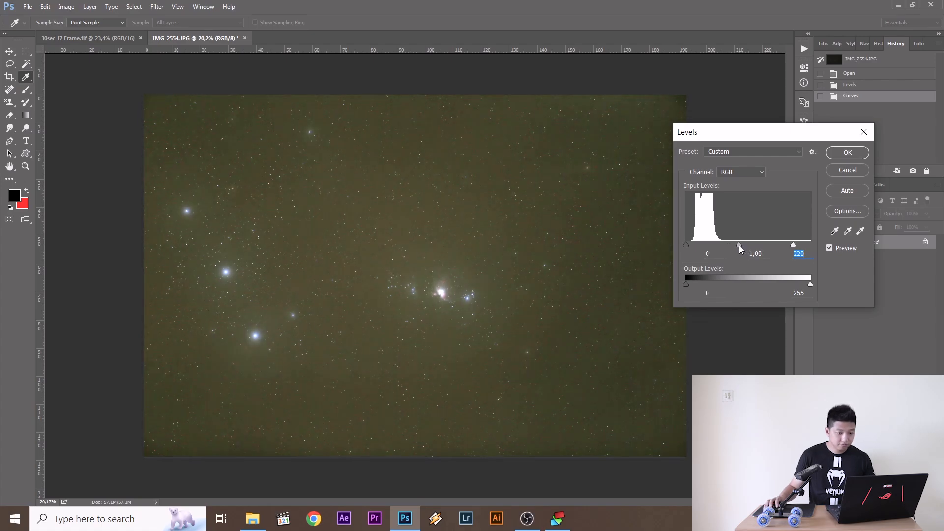
pyautogui.click(740, 246)
pyautogui.press('Return')
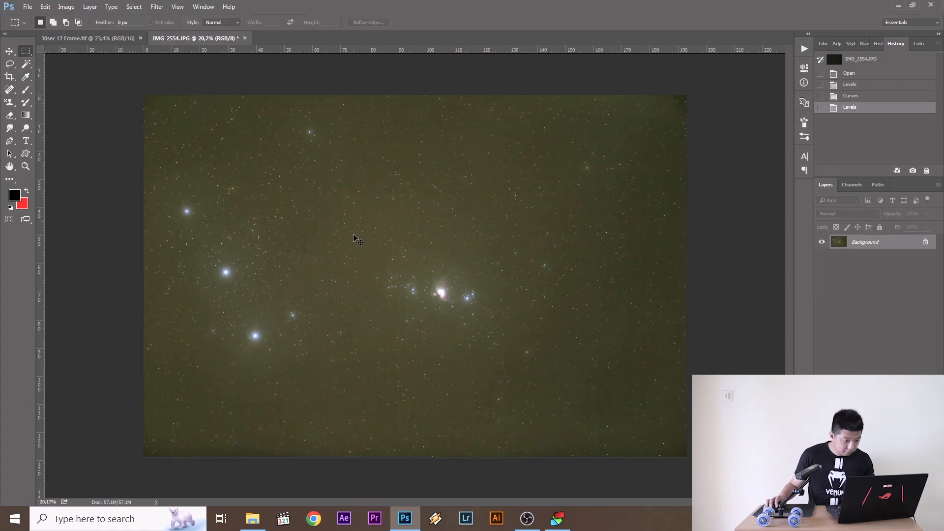
# Apply the Camera Raw Filter to IMG_2554 with Dehaze set to +100.
pyautogui.hotkey('shift', 'ctrl', 'a')
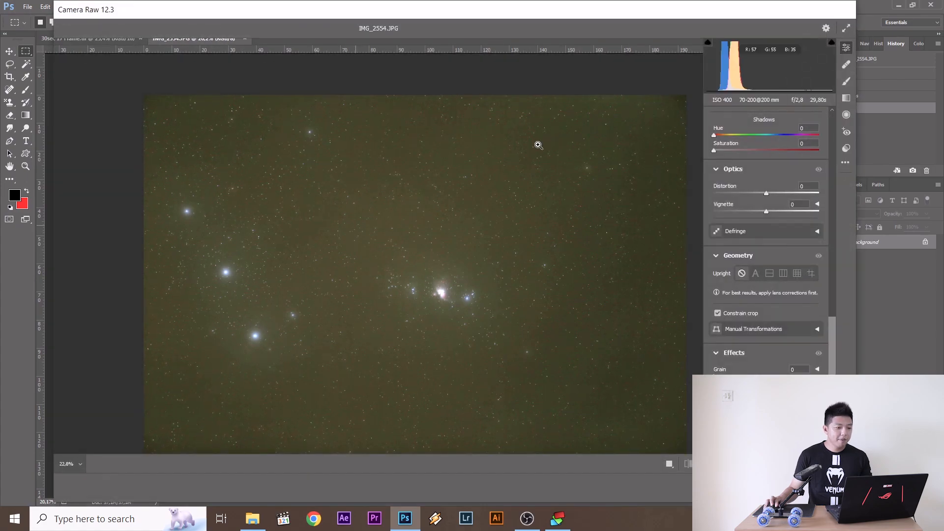
pyautogui.scroll(-5, 743, 295)
pyautogui.scroll(4, 745, 281)
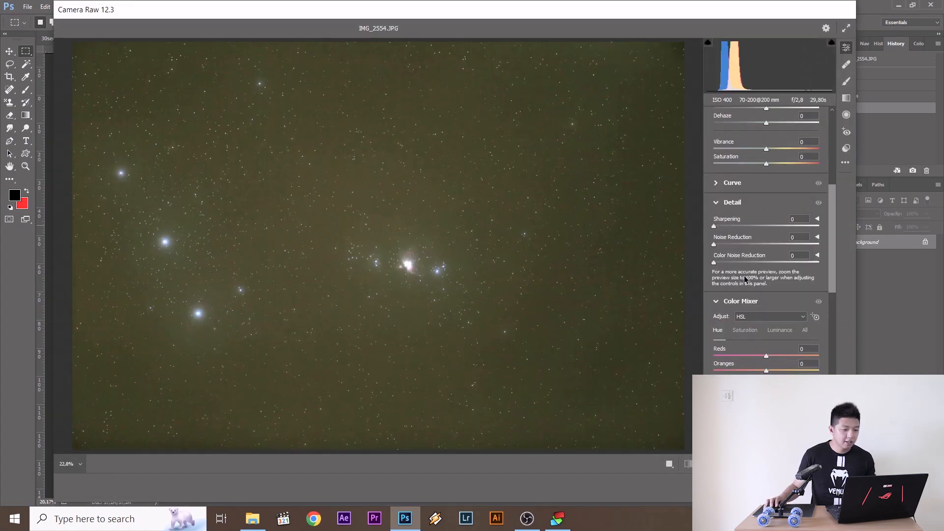
pyautogui.scroll(8, 743, 282)
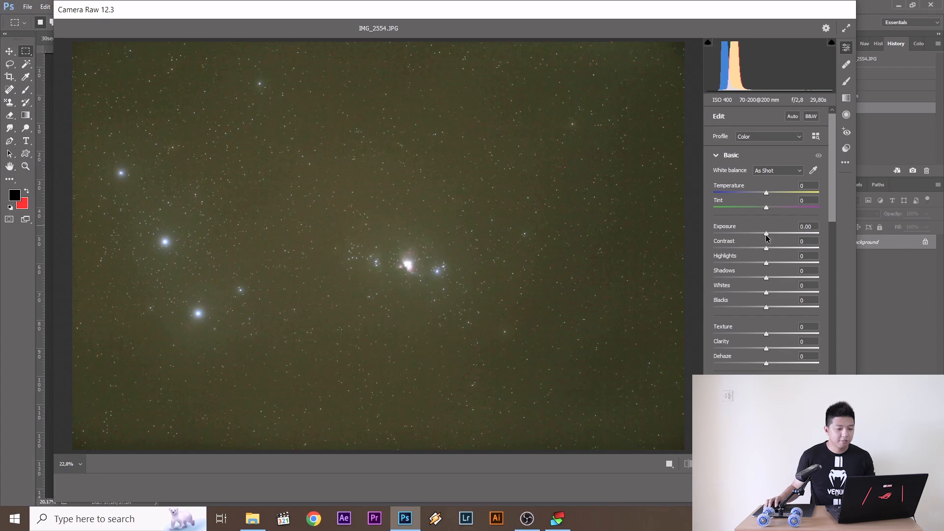
pyautogui.scroll(-1, 742, 329)
pyautogui.moveTo(766, 339); pyautogui.dragTo(820, 340)
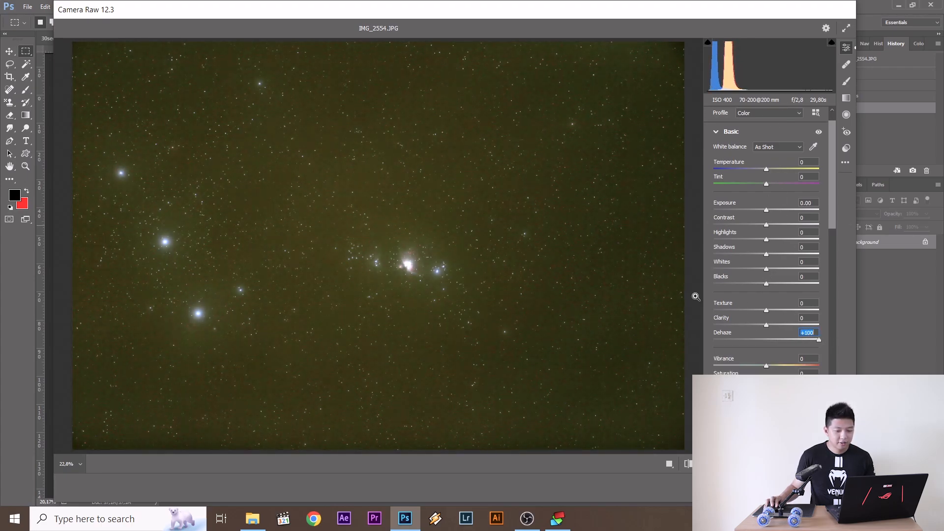
pyautogui.press('Return')
# Save the edited single frame in the Light Frame folder as a JPEG named "30 sec 1 Frame" at maximum quality 12, Baseline ("Standard").
pyautogui.hotkey('ctrl', 'shift', 's')
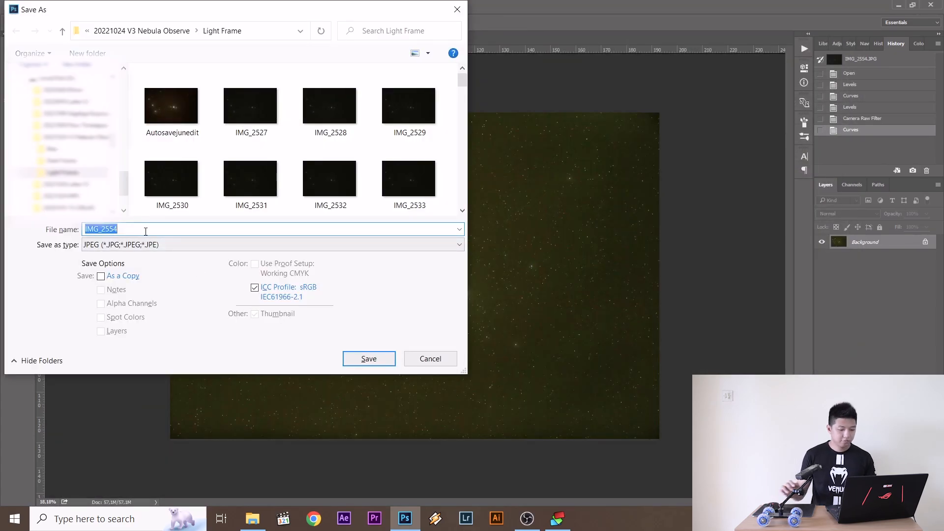
pyautogui.write('1 Frame')
pyautogui.press('Home')
pyautogui.write('30 sec')
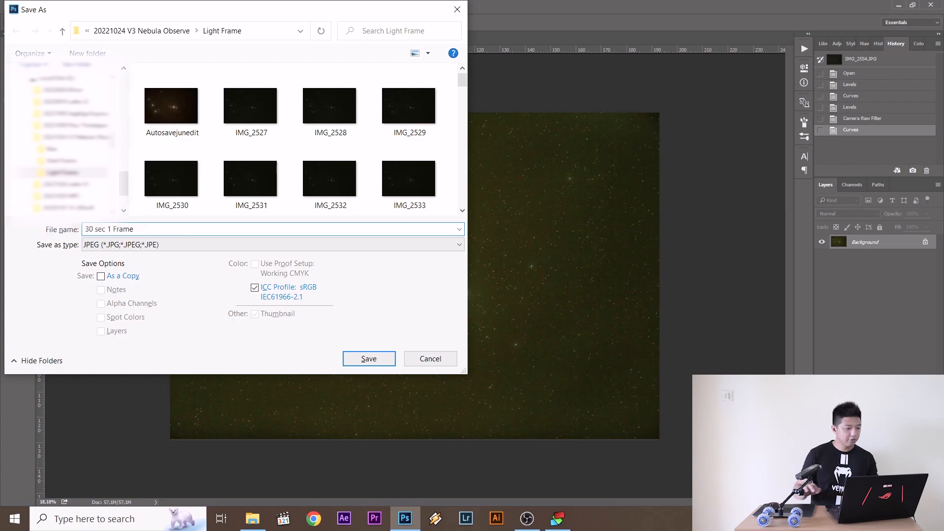
pyautogui.click(369, 359)
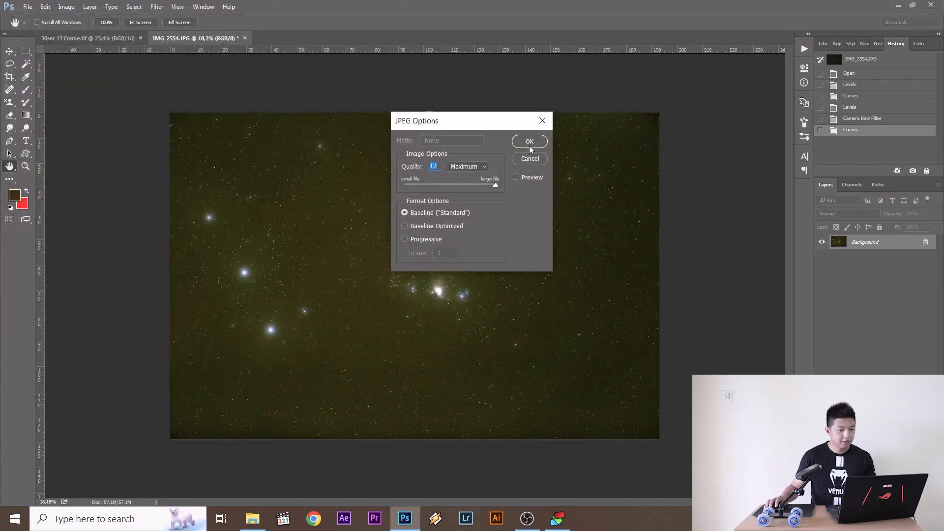
pyautogui.click(534, 142)
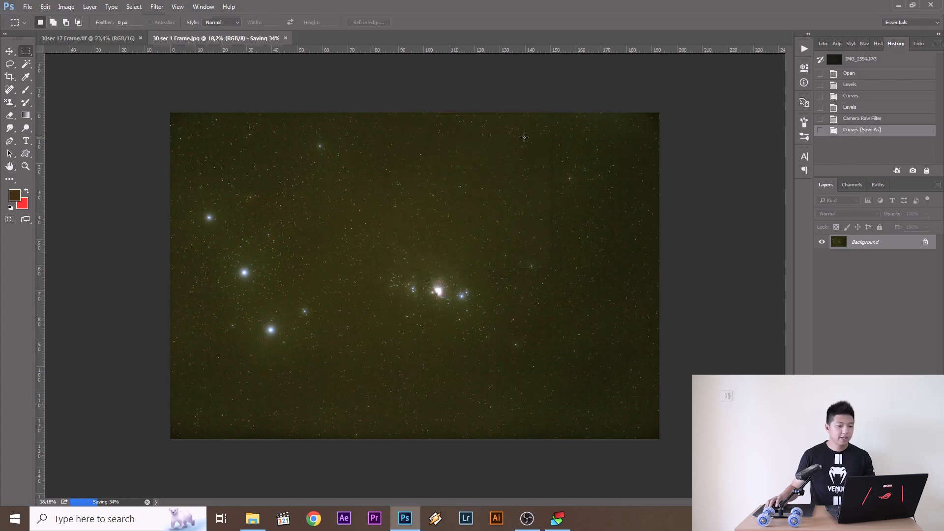
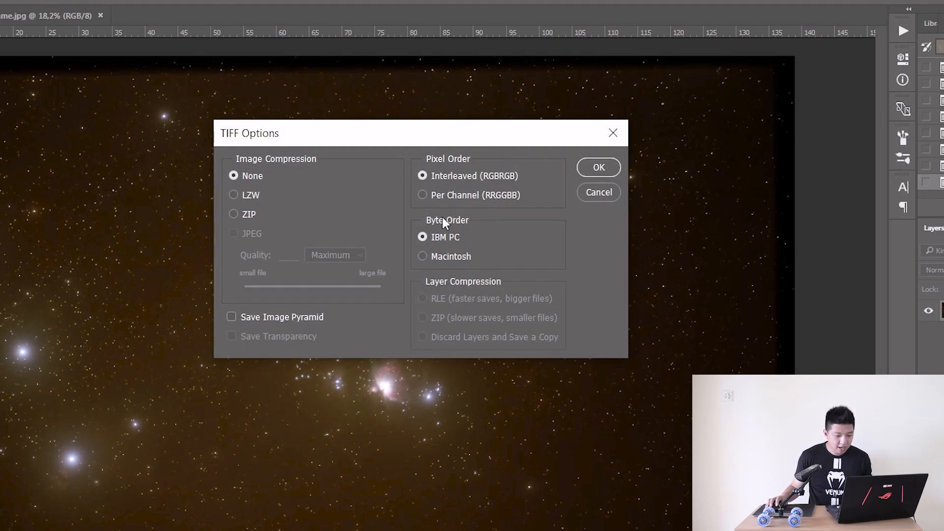
# Save the stacked nebula image as a TIFF with no compression, interleaved pixel order and IBM PC byte order.
pyautogui.click(598, 167)
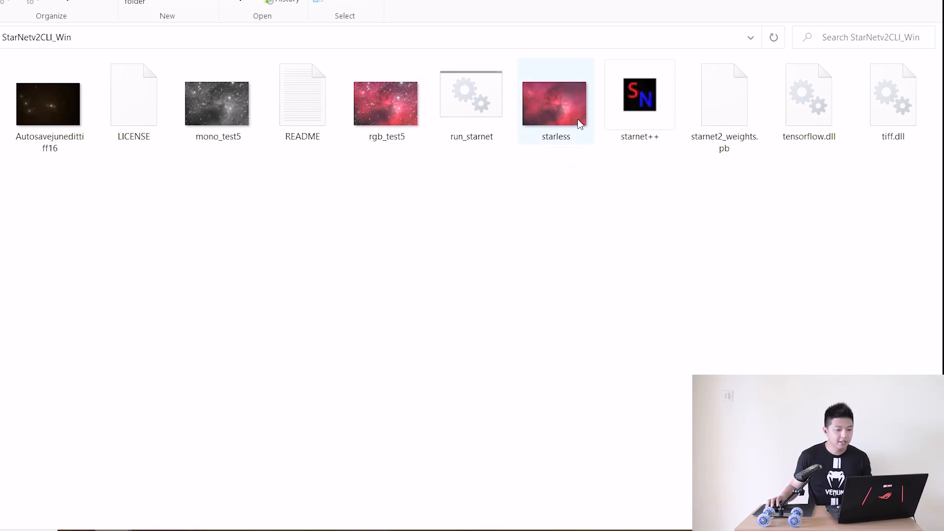
# Move the starless image out of the StarNetv2CLI_Win folder into its parent folder.
pyautogui.click(560, 105)
pyautogui.hotkey('ctrl', 'x')
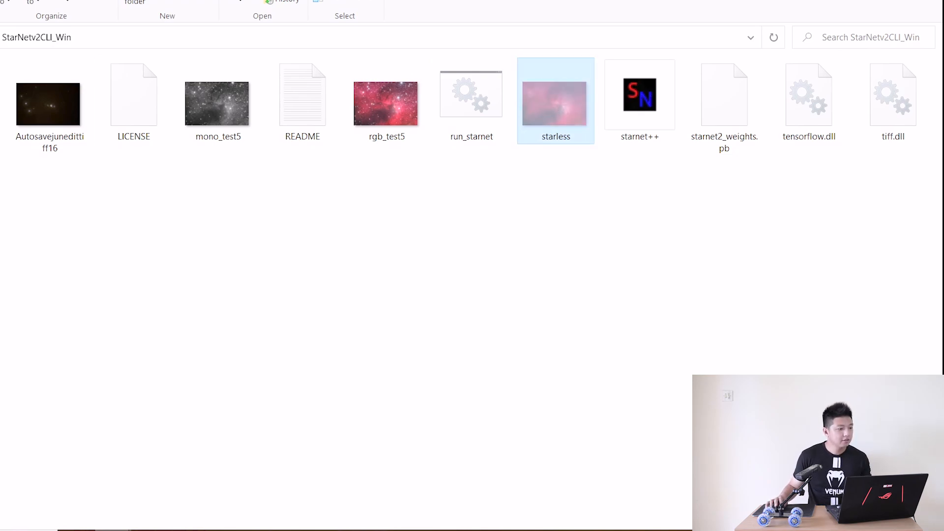
pyautogui.click(0, 37)
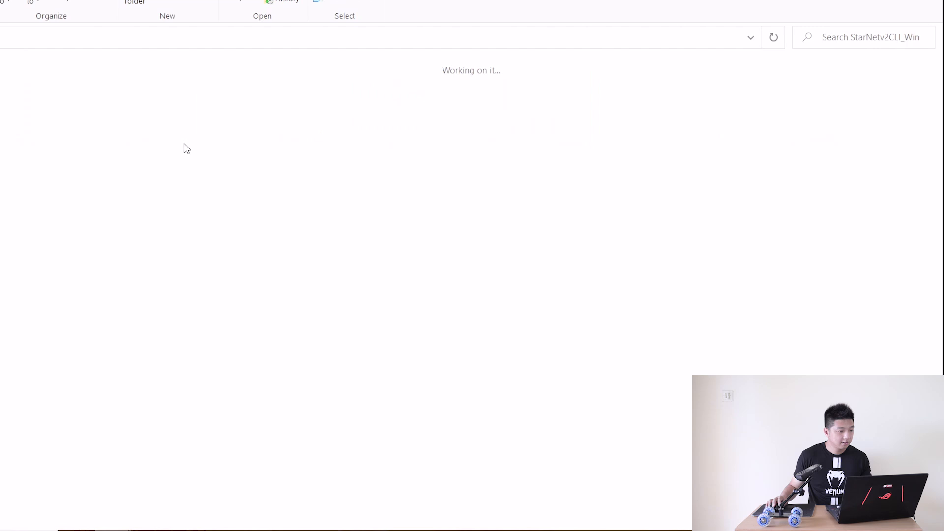
pyautogui.click(215, 177)
pyautogui.hotkey('ctrl', 'v')
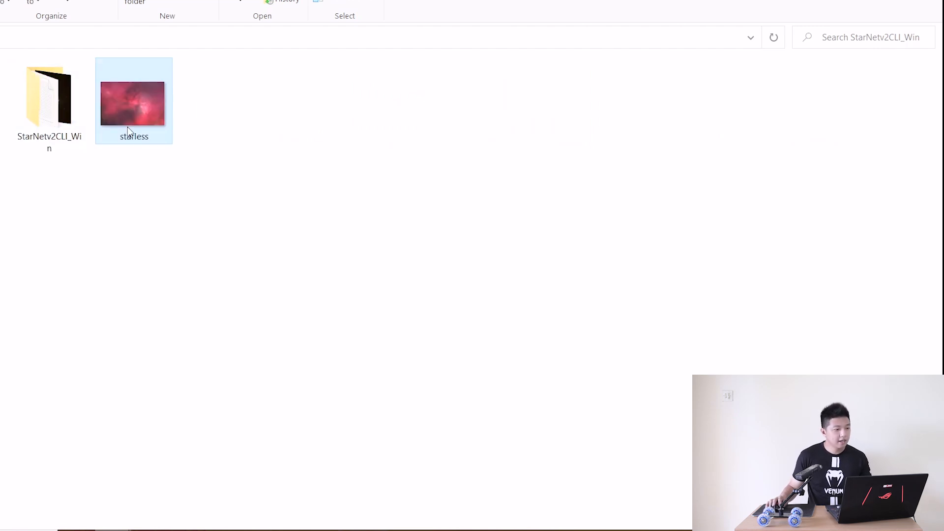
# Copy the 30sec 17 Frame image from the Light Frame folder into the inner StarNetv2CLI_Win folder.
pyautogui.doubleClick(59, 112)
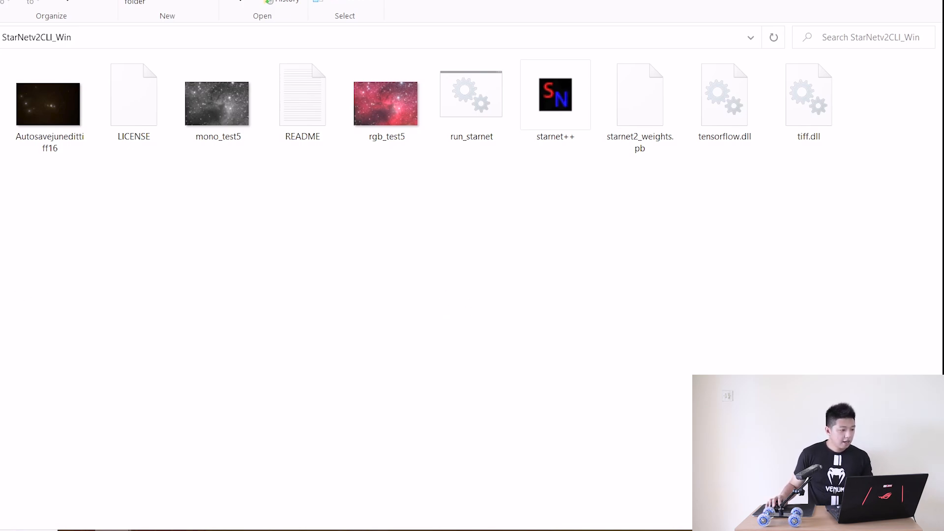
pyautogui.moveTo(132, 530)
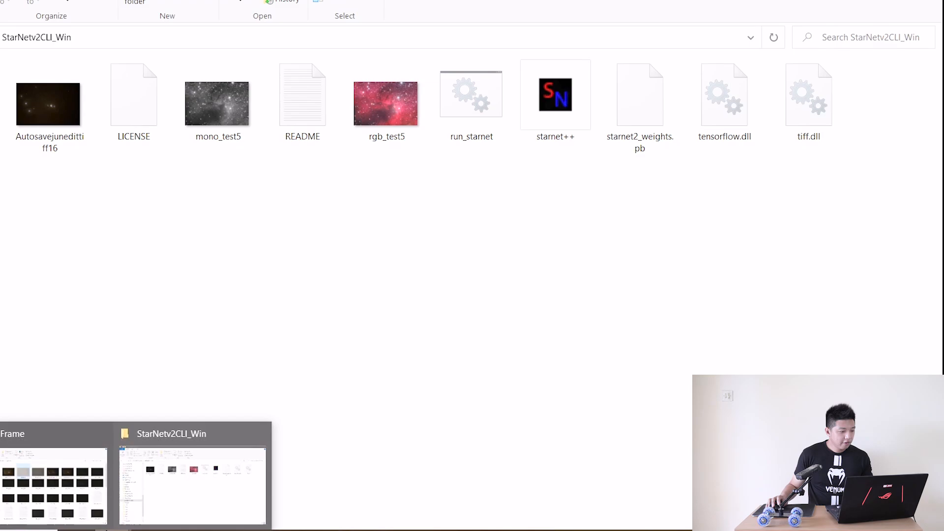
pyautogui.click(67, 436)
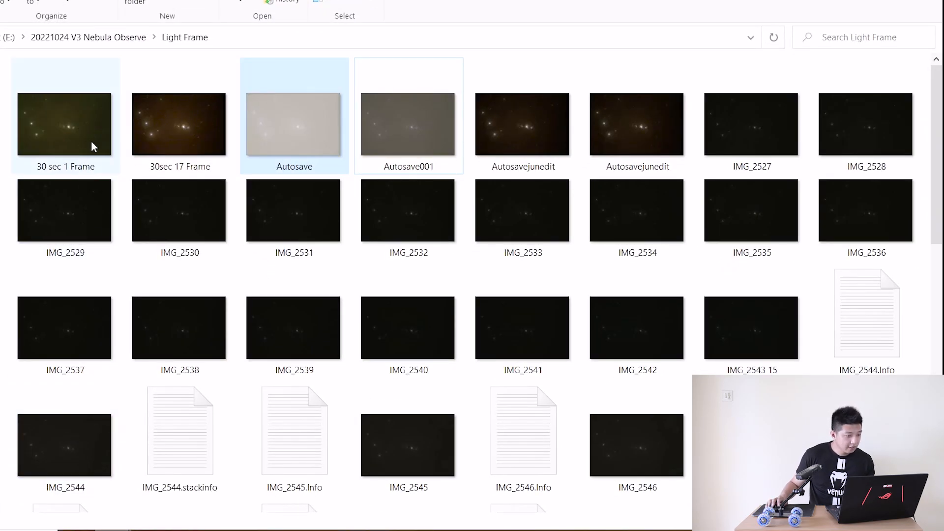
pyautogui.click(179, 135)
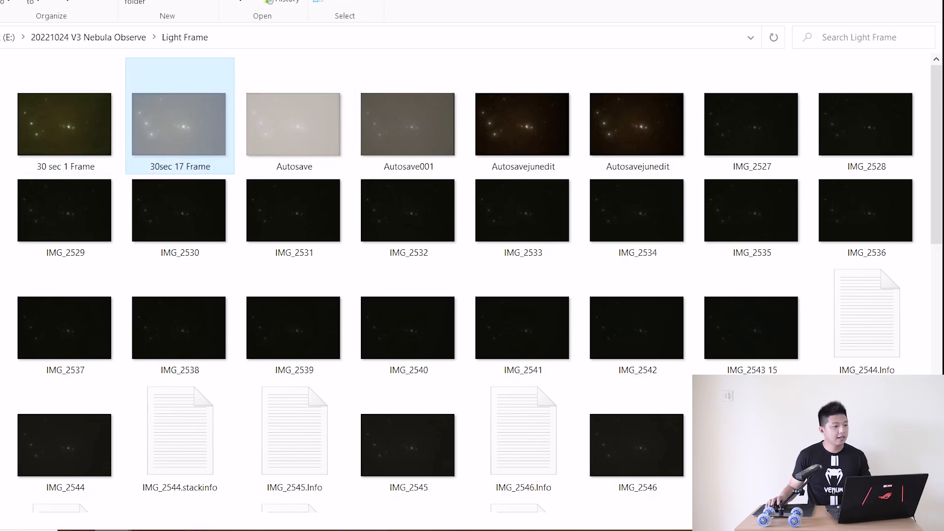
pyautogui.moveTo(114, 530)
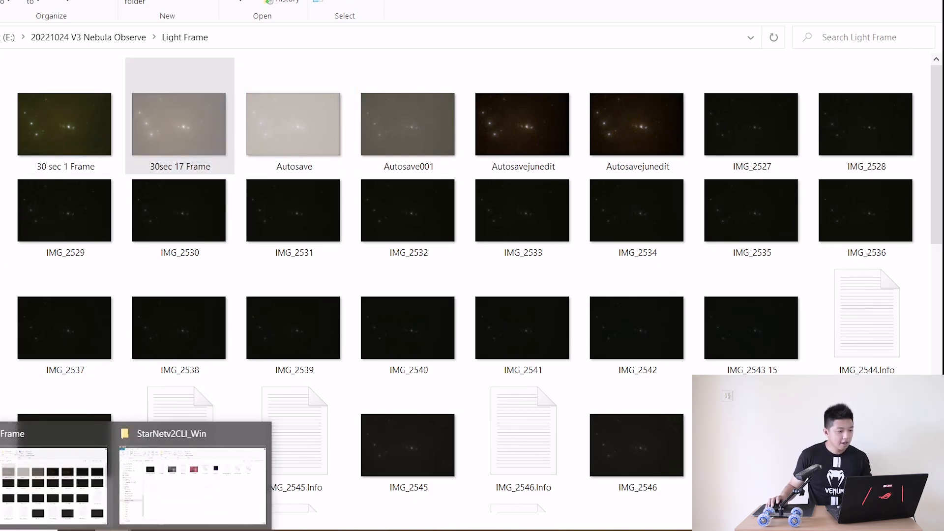
pyautogui.click(178, 438)
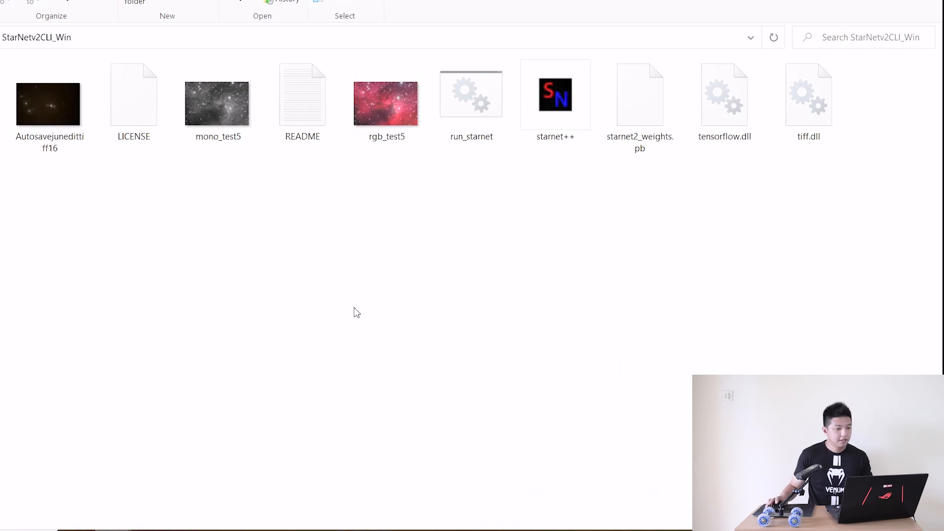
pyautogui.hotkey('ctrl', 'v')
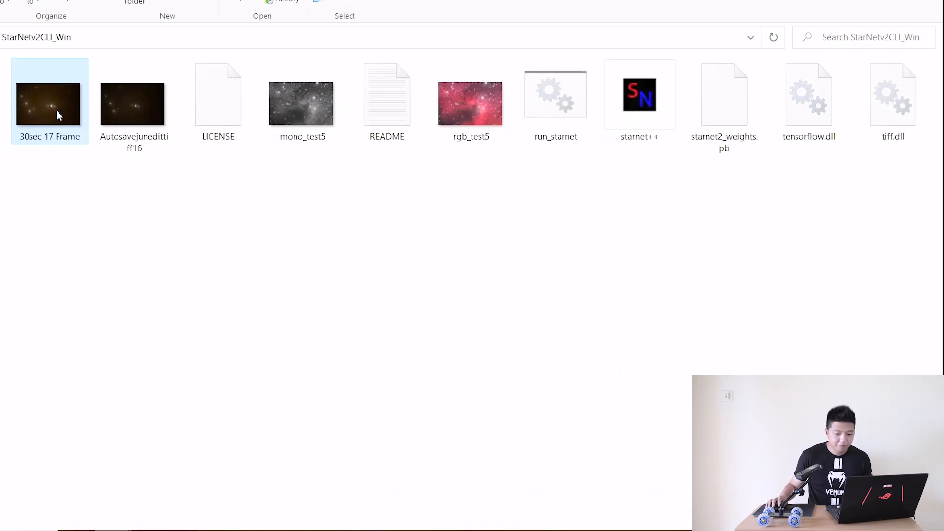
# Process the 30sec 17 Frame image with starnet++, allowing the program from the unknown publisher to run.
pyautogui.moveTo(56, 111); pyautogui.dragTo(634, 115)
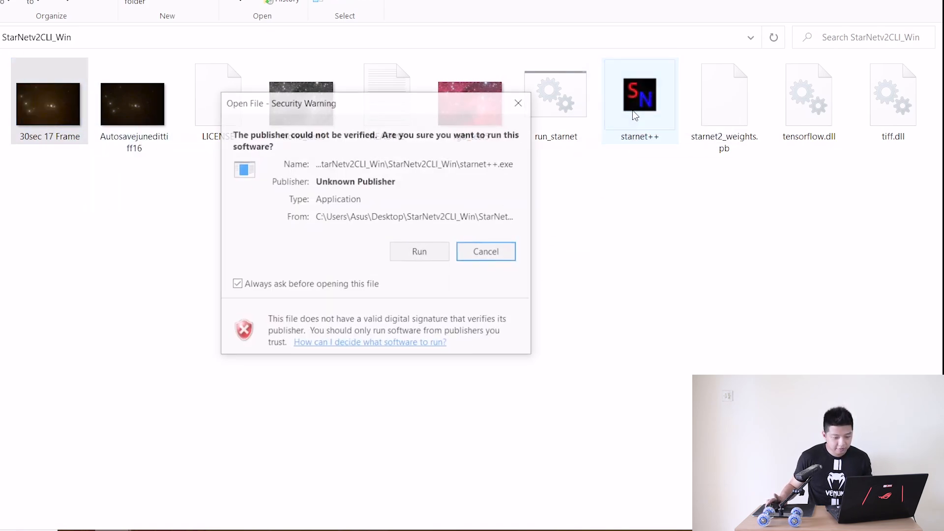
pyautogui.click(419, 253)
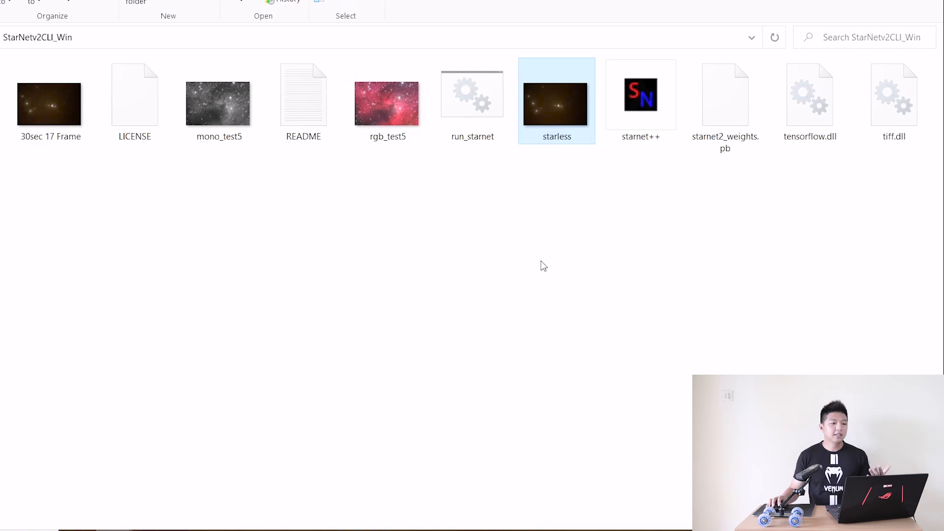
# Open the generated starless image in the photo viewer and examine the nebula core and its surroundings for star-removal artefacts.
pyautogui.rightClick(544, 105)
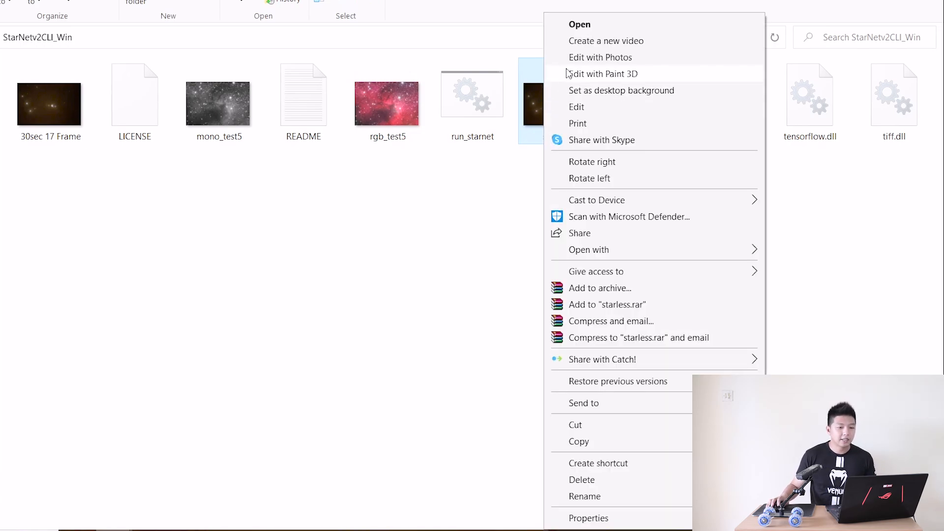
pyautogui.click(580, 25)
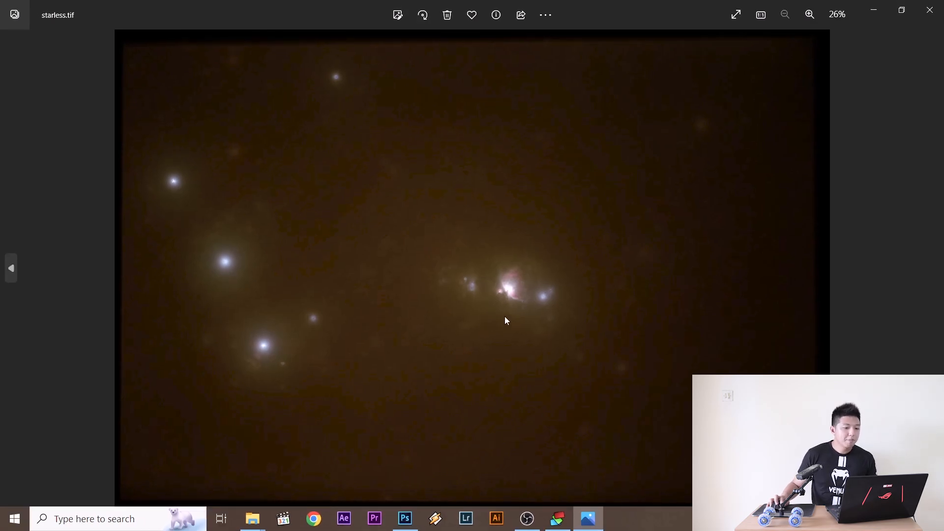
pyautogui.scroll(3, 504, 320)
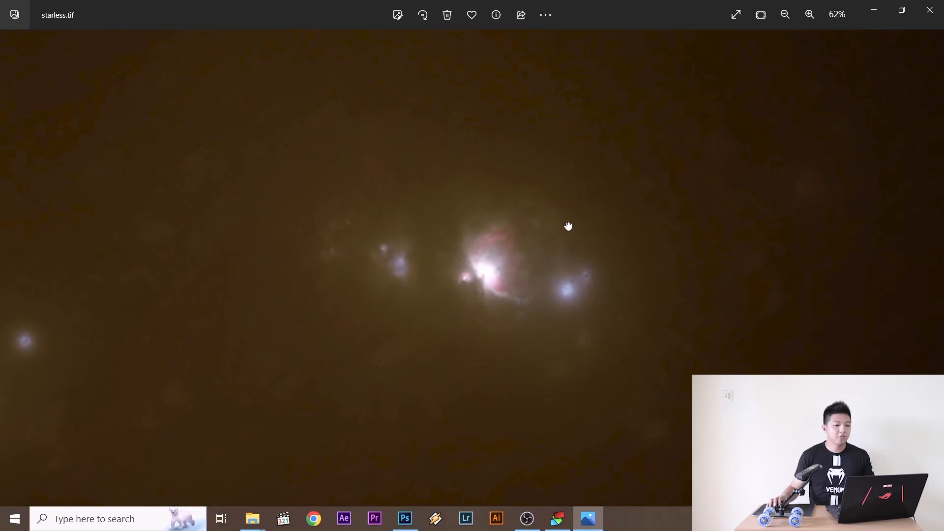
pyautogui.moveTo(567, 226); pyautogui.dragTo(558, 234)
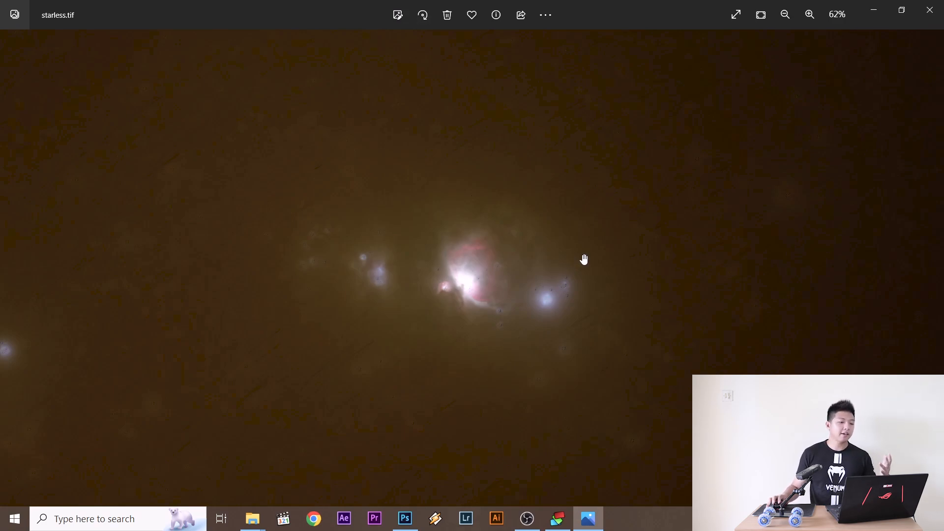
pyautogui.doubleClick(472, 315)
pyautogui.scroll(5, 487, 219)
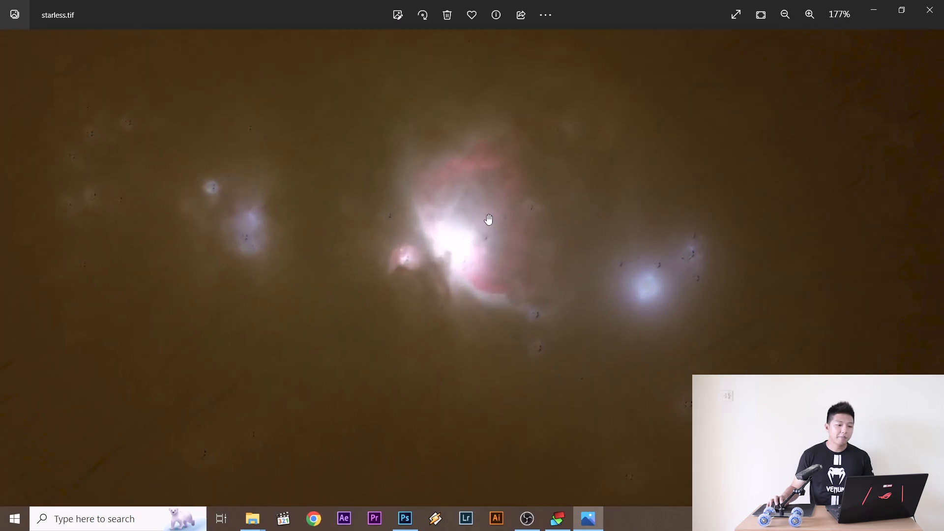
pyautogui.moveTo(609, 247); pyautogui.dragTo(478, 185)
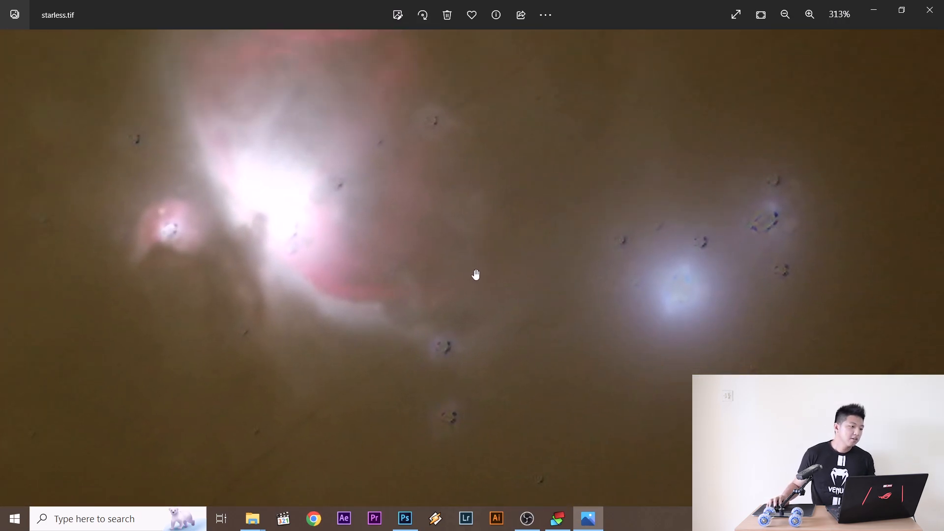
pyautogui.moveTo(444, 211); pyautogui.dragTo(372, 260)
pyautogui.scroll(-6, 372, 259)
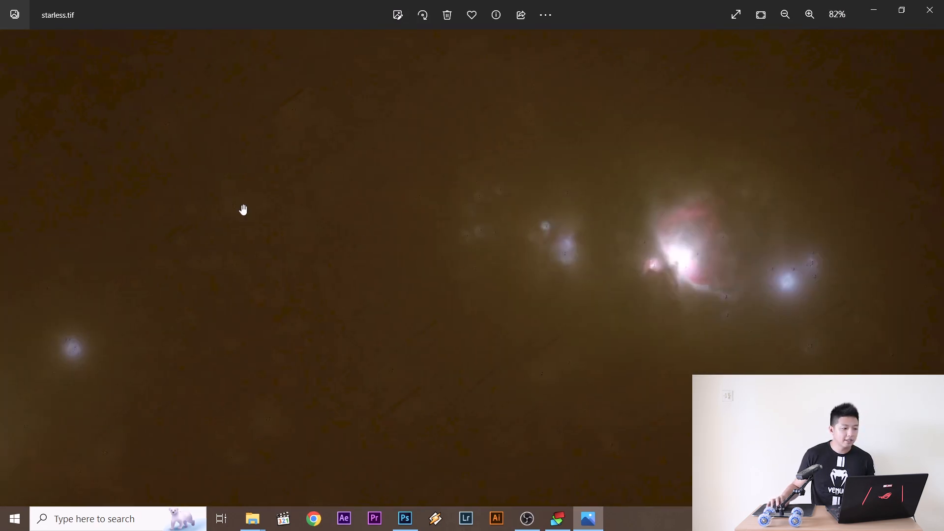
# Examine the large bright stars in the starless image, and compare the whole frame with a close view of the nebula.
pyautogui.moveTo(243, 210); pyautogui.dragTo(624, 148)
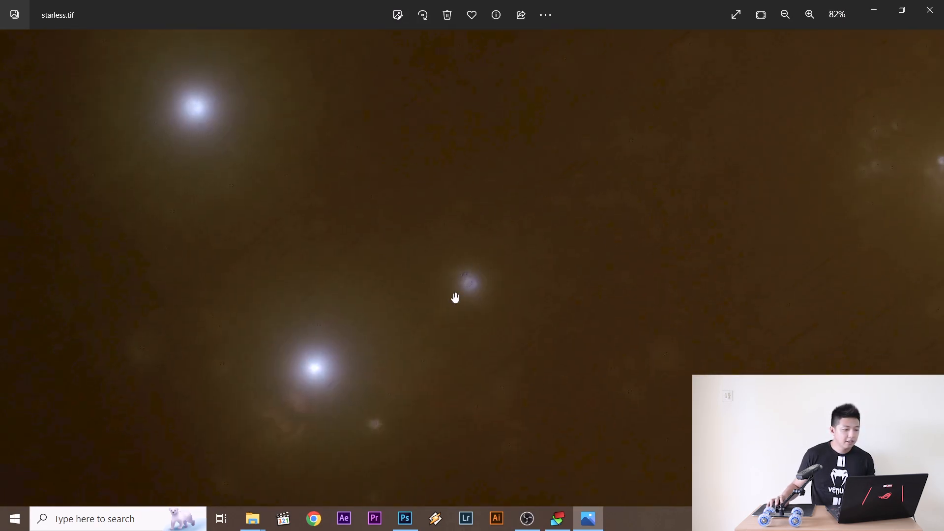
pyautogui.moveTo(431, 332); pyautogui.dragTo(552, 221)
pyautogui.scroll(4, 472, 237)
pyautogui.scroll(-4, 486, 240)
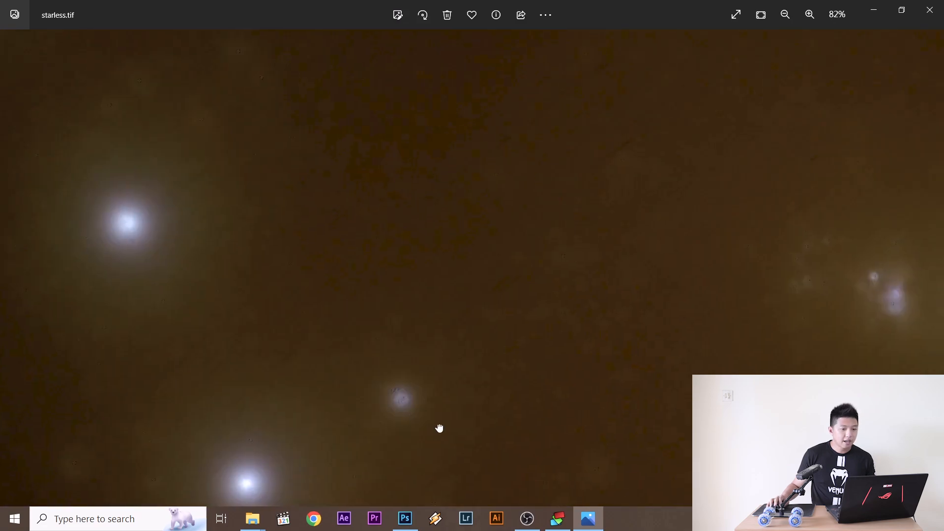
pyautogui.scroll(-4, 492, 335)
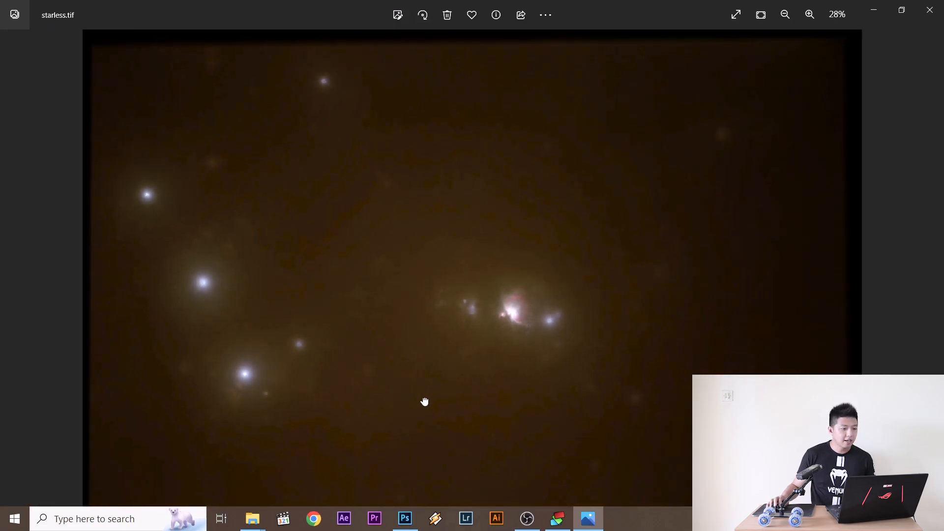
pyautogui.scroll(2, 354, 118)
pyautogui.scroll(-1, 637, 269)
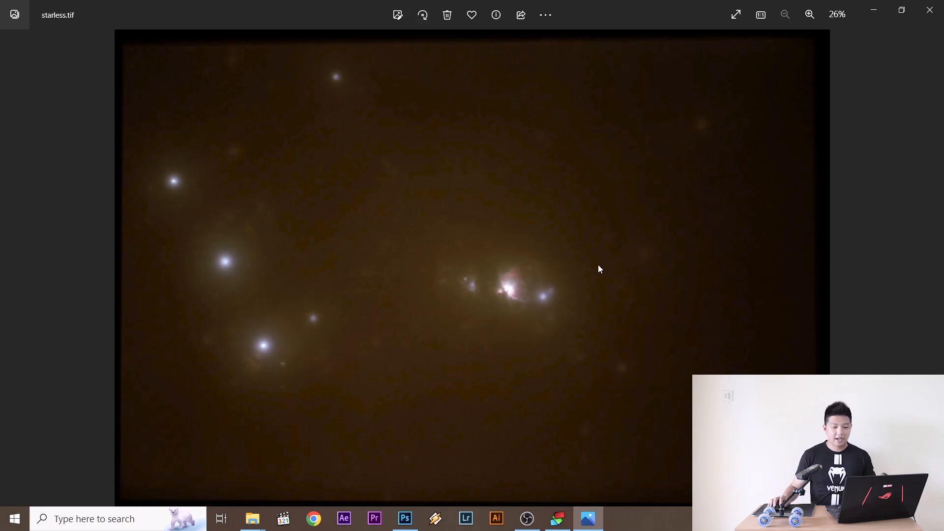
pyautogui.scroll(10, 540, 290)
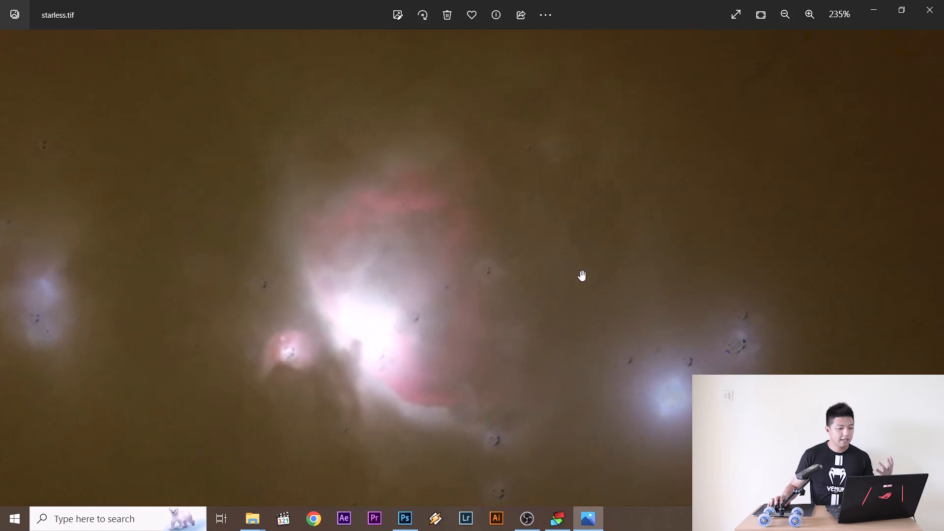
pyautogui.scroll(-10, 595, 295)
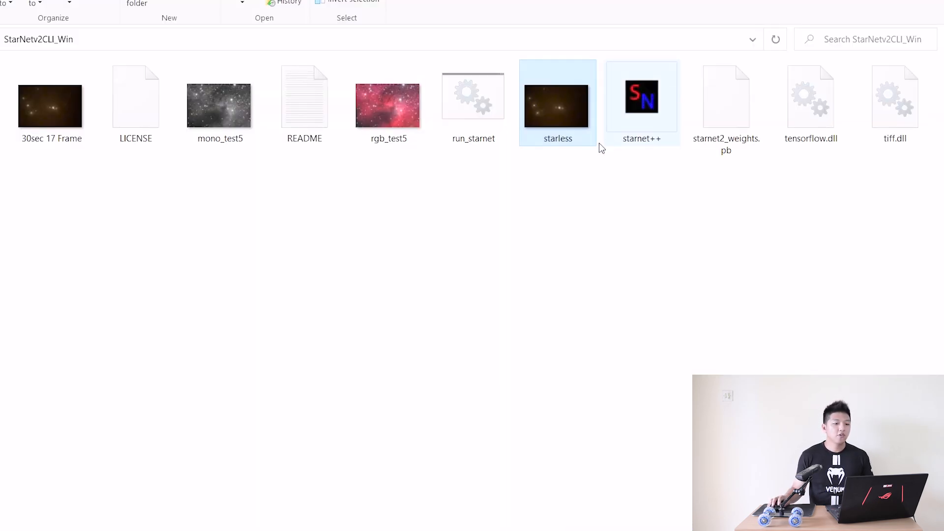
# Place the starless image as a layer in the 30sec 17 Frame document in Photoshop and compare it with the original by toggling its visibility.
pyautogui.moveTo(563, 114); pyautogui.dragTo(427, 306)
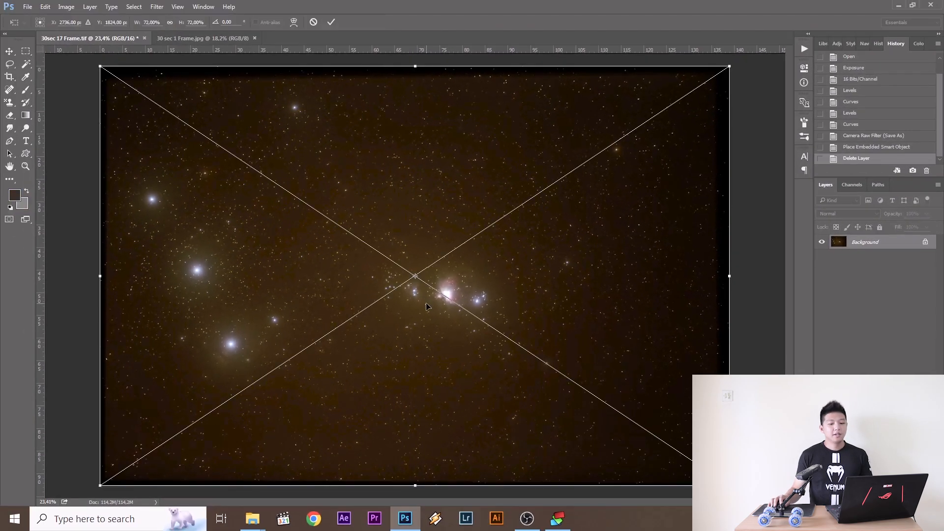
pyautogui.press('Return')
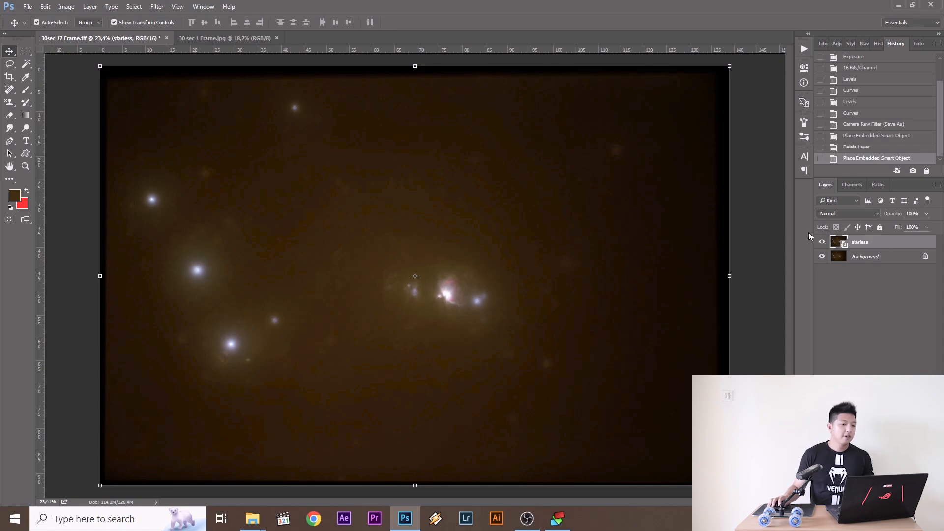
pyautogui.click(821, 242)
pyautogui.click(821, 242)
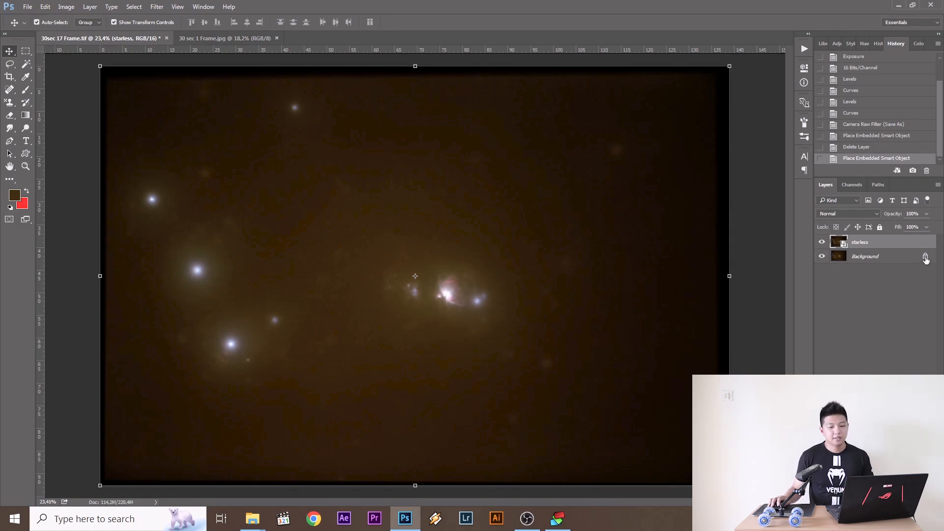
# Unlock the Background layer and move the starless layer beneath it.
pyautogui.click(926, 260)
pyautogui.moveTo(883, 242); pyautogui.dragTo(883, 263)
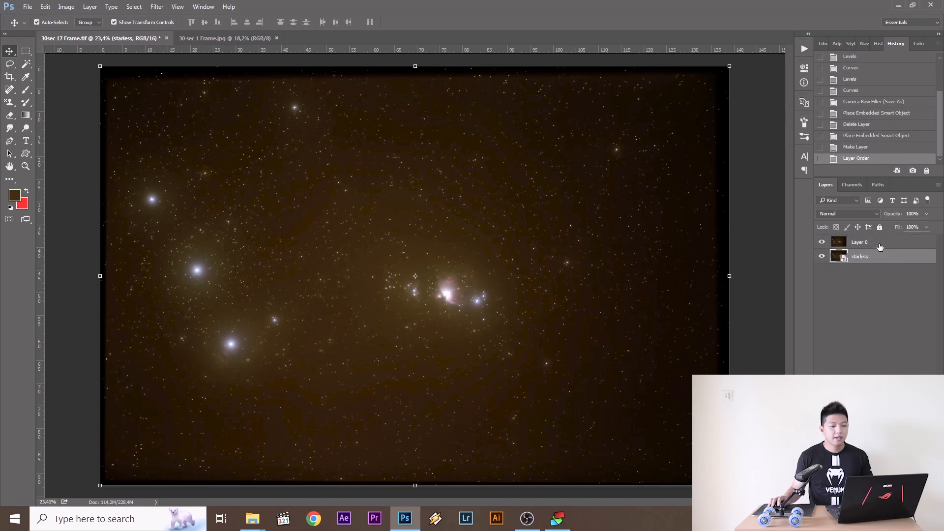
# Set the original starry layer above the starless one to Pin Light blending at 70% opacity and check the reduced stars.
pyautogui.click(879, 244)
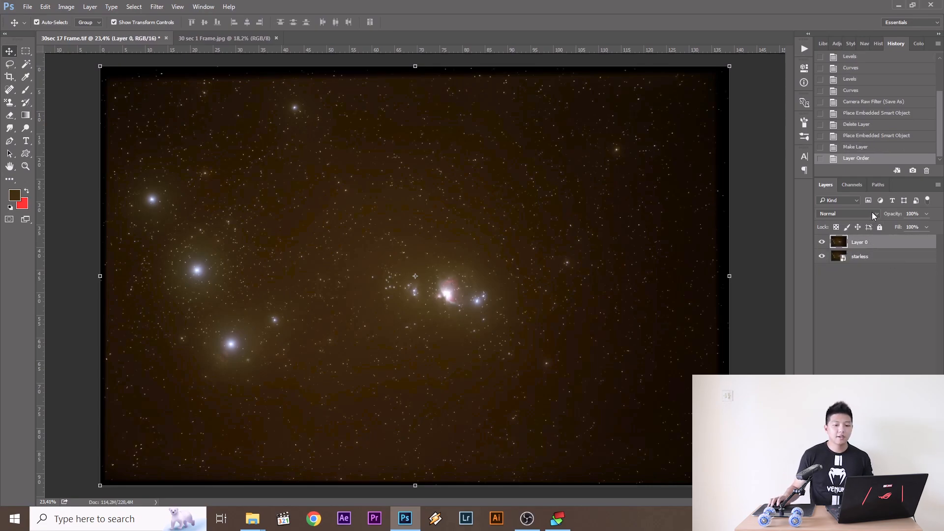
pyautogui.click(877, 214)
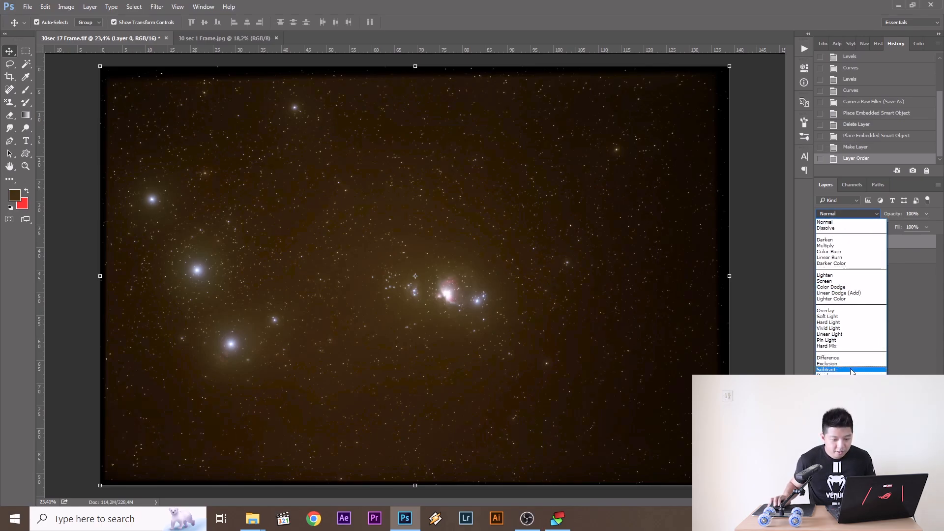
pyautogui.click(842, 331)
pyautogui.press('7')
pyautogui.scroll(1, 604, 249)
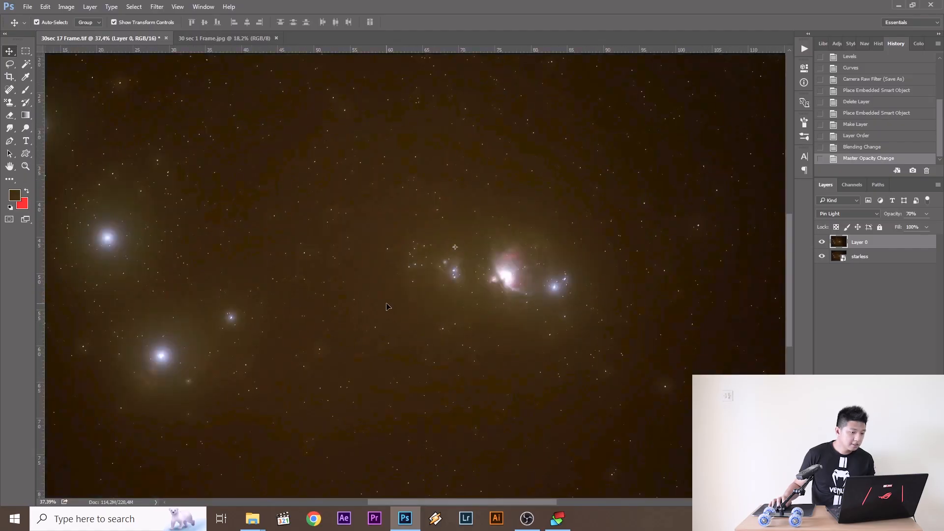
pyautogui.hotkey('ctrl', '0')
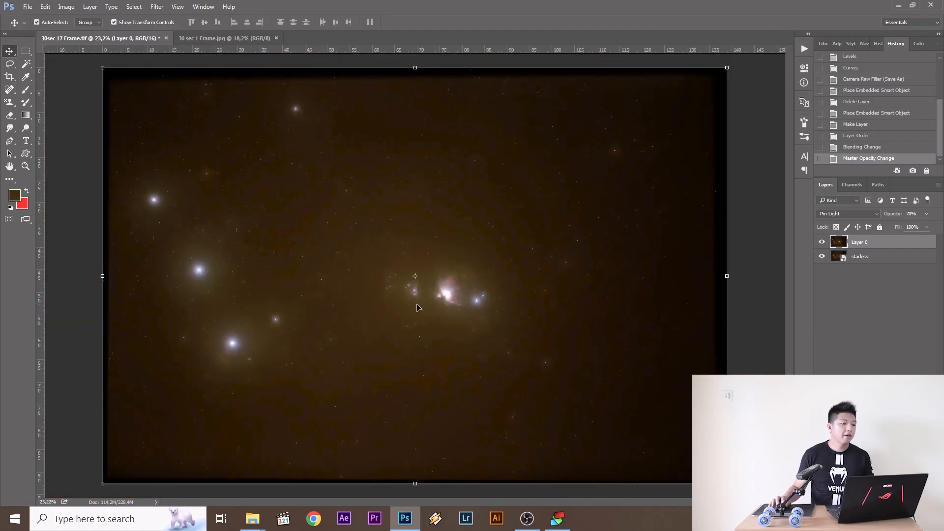
# Save the blended image in the Light Frame folder as a JPEG named "30sec 17 Frame starless" at maximum quality 12, Baseline ("Standard").
pyautogui.hotkey('ctrl', 'shift', 's')
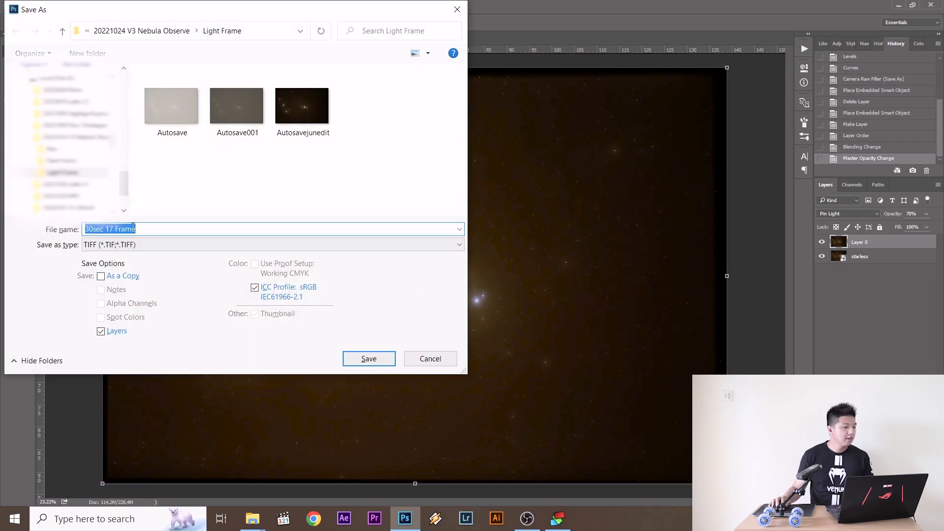
pyautogui.click(164, 229)
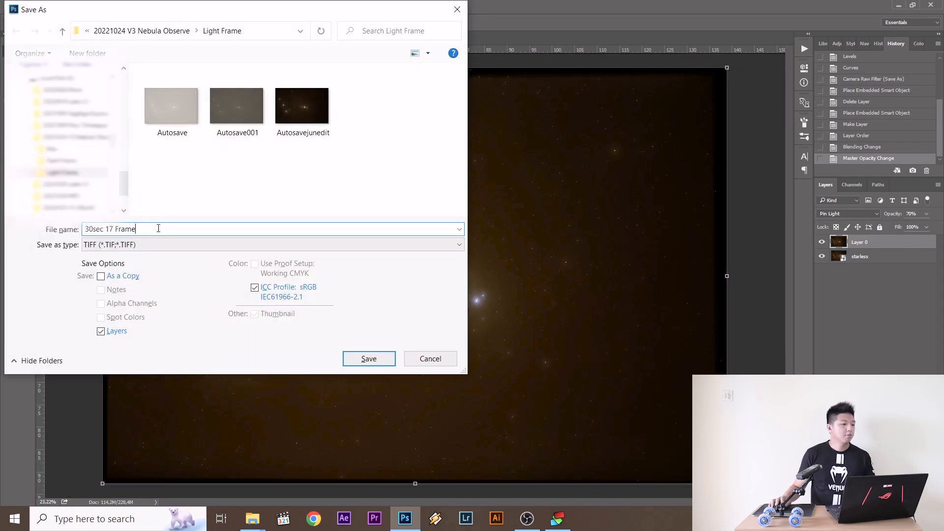
pyautogui.write('starless')
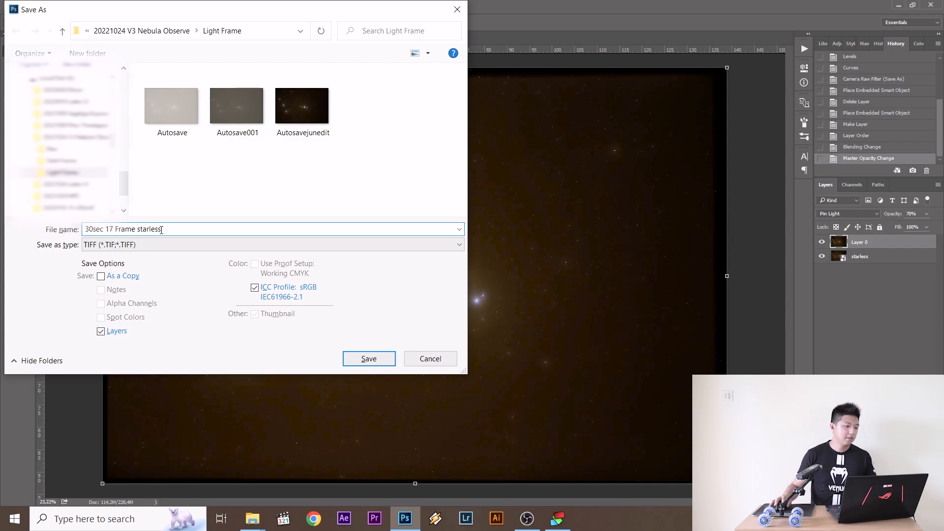
pyautogui.click(181, 246)
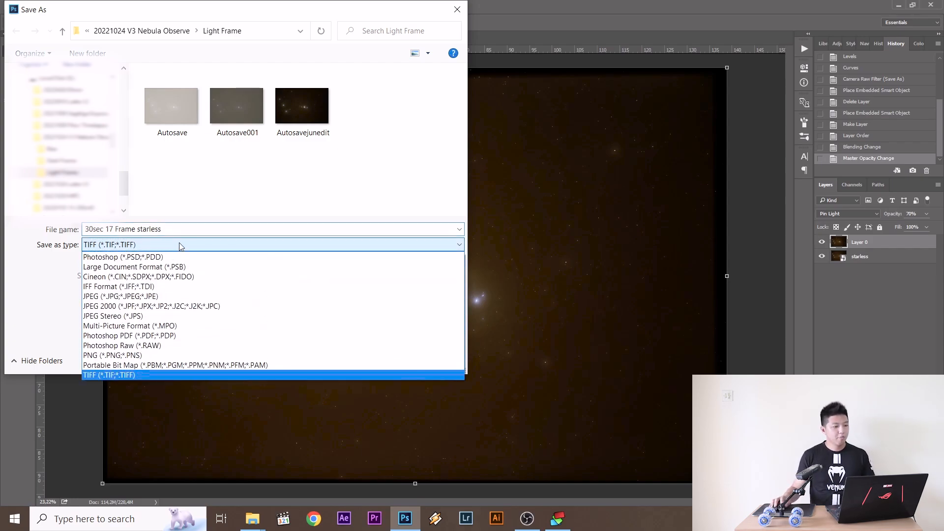
pyautogui.press('j')
pyautogui.press('Return')
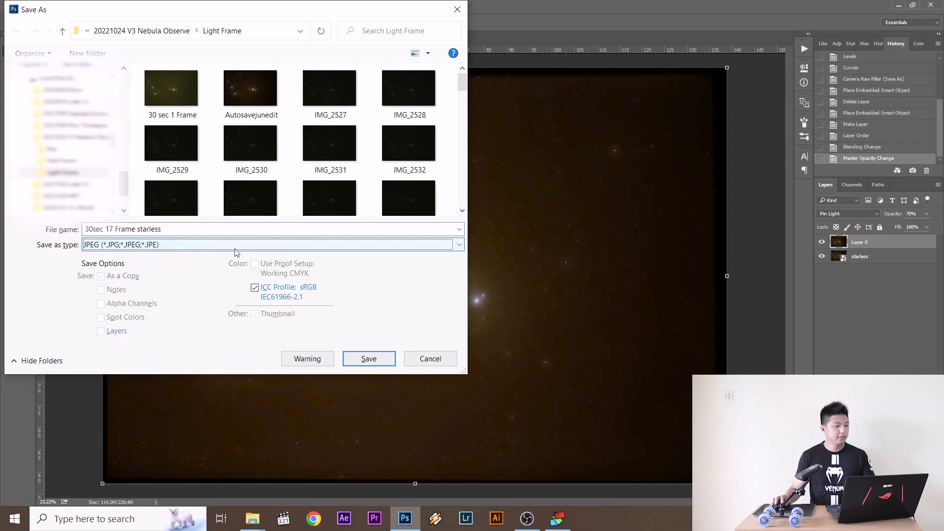
pyautogui.click(382, 354)
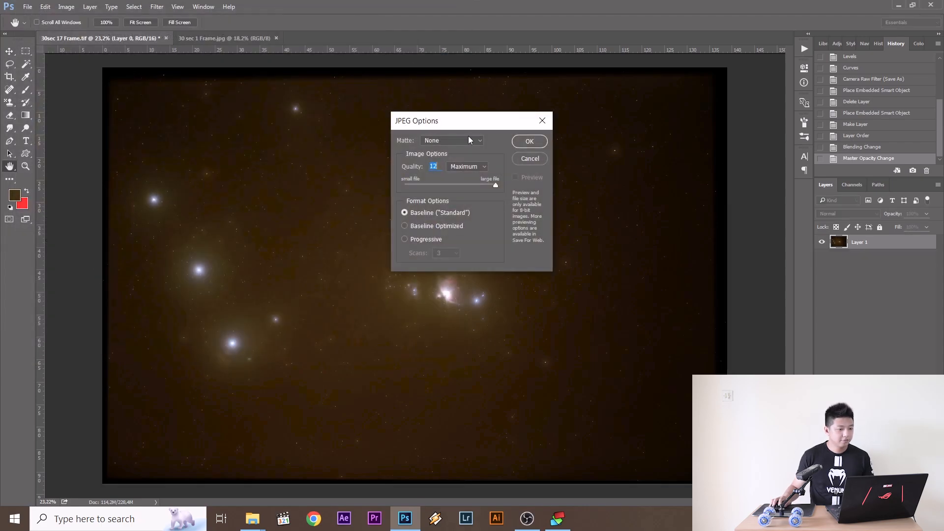
pyautogui.click(519, 142)
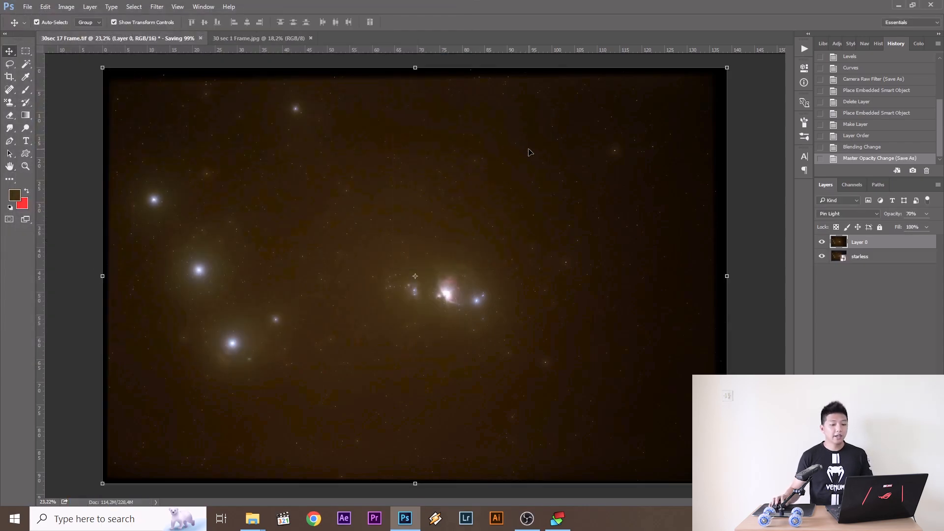